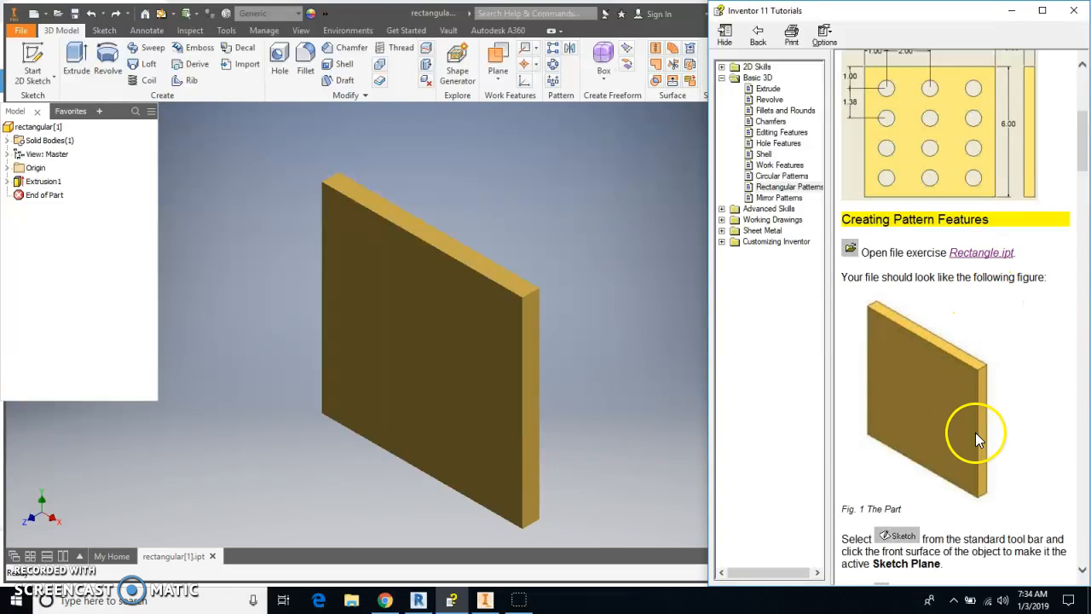
Start a 2D sketch on the large front face of the plate
scroll(975, 432, down, 7)
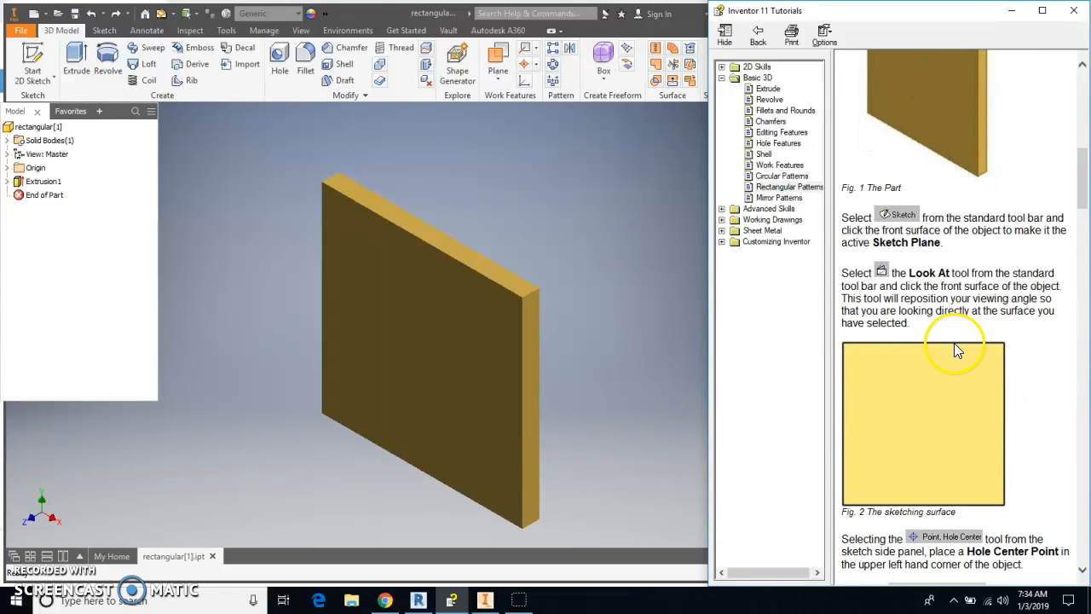
scroll(954, 343, down, 2)
click(26, 64)
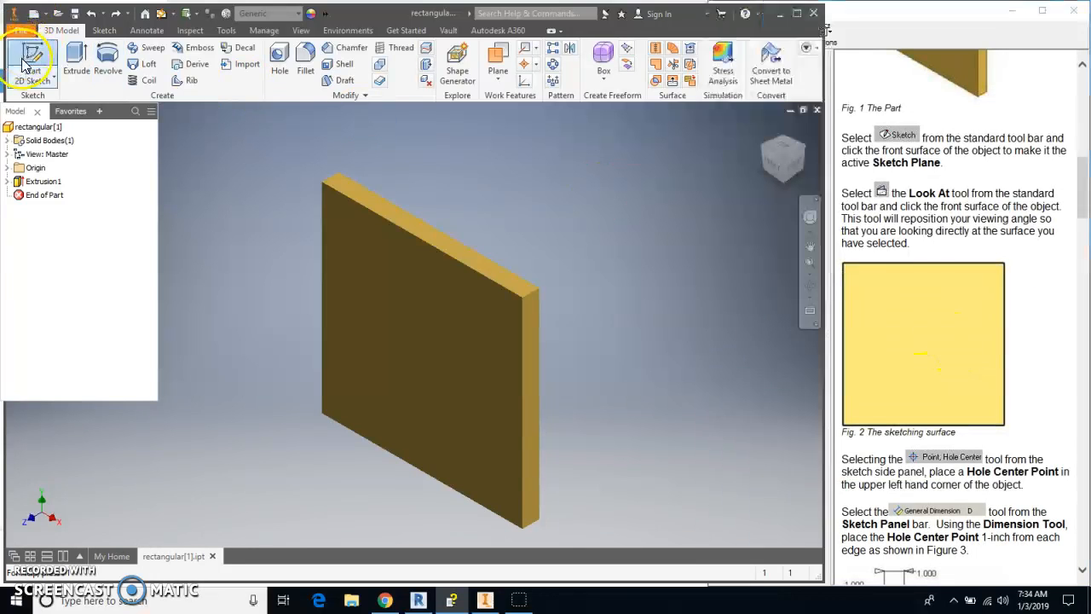
click(464, 391)
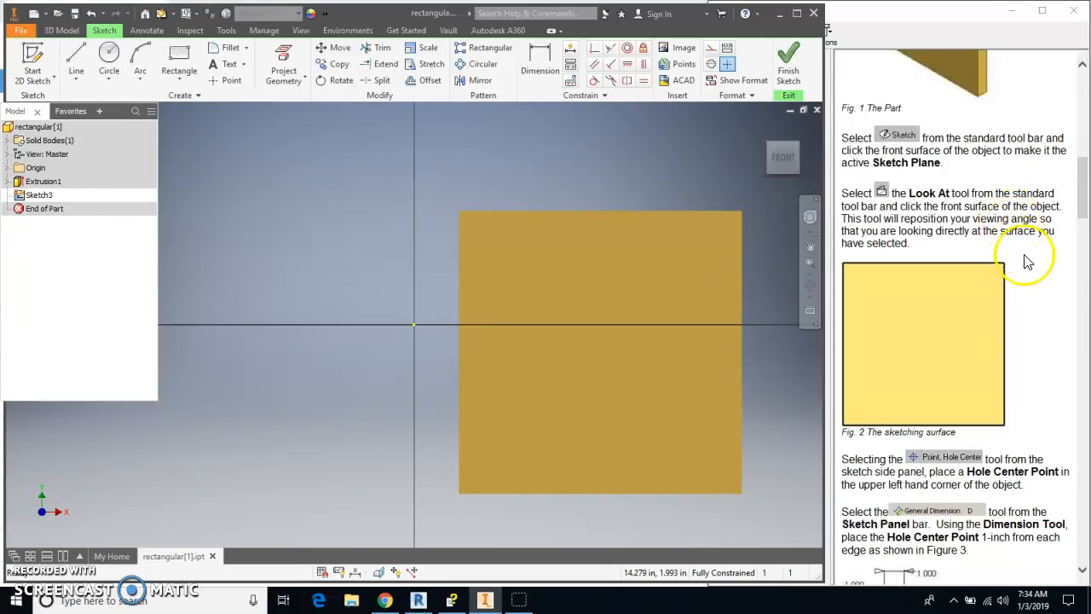
Place a sketch point near the plate's upper-left corner, about 1.39 in from the left edge and 1.02 in from the top edge
scroll(1027, 263, down, 6)
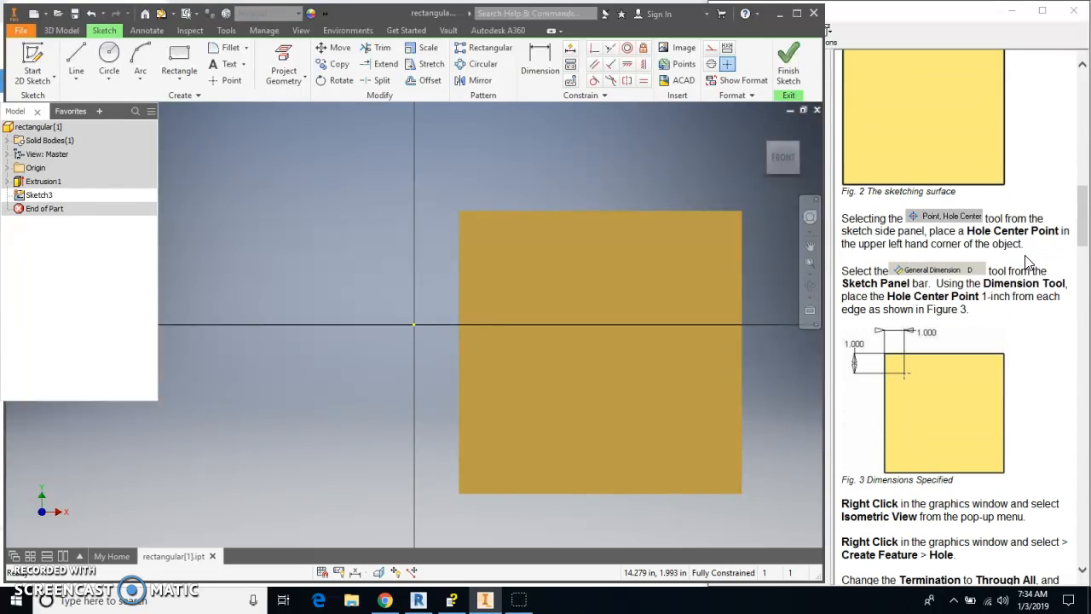
scroll(1027, 263, down, 2)
click(955, 266)
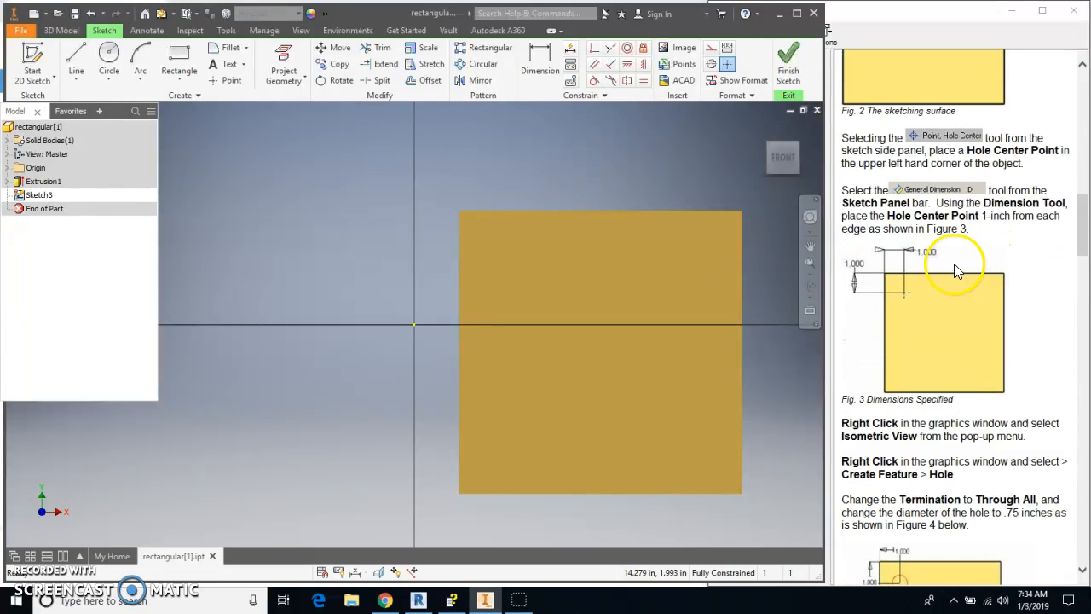
click(225, 81)
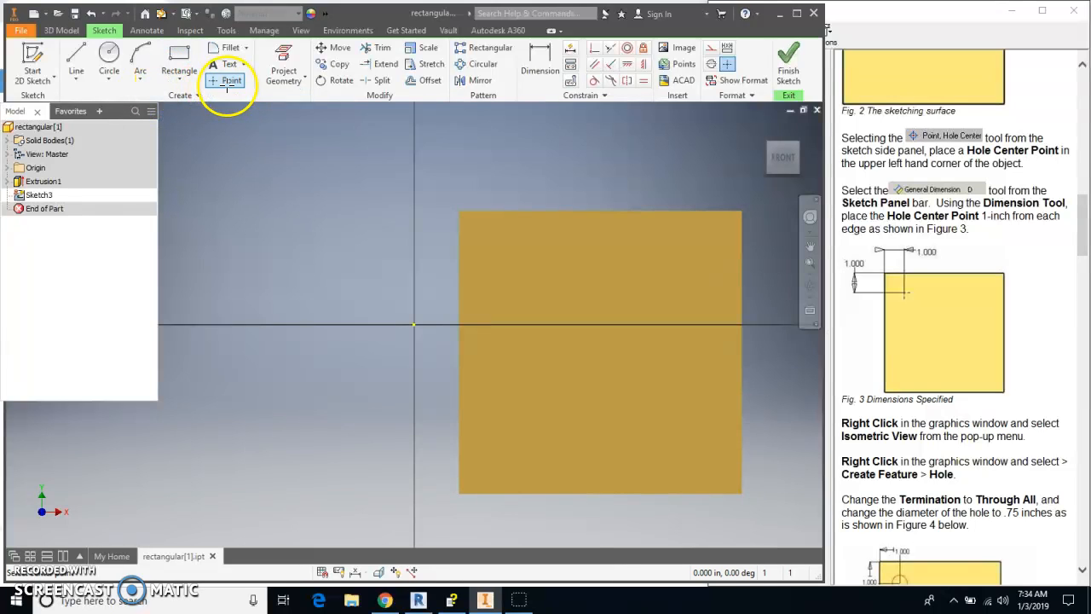
click(524, 257)
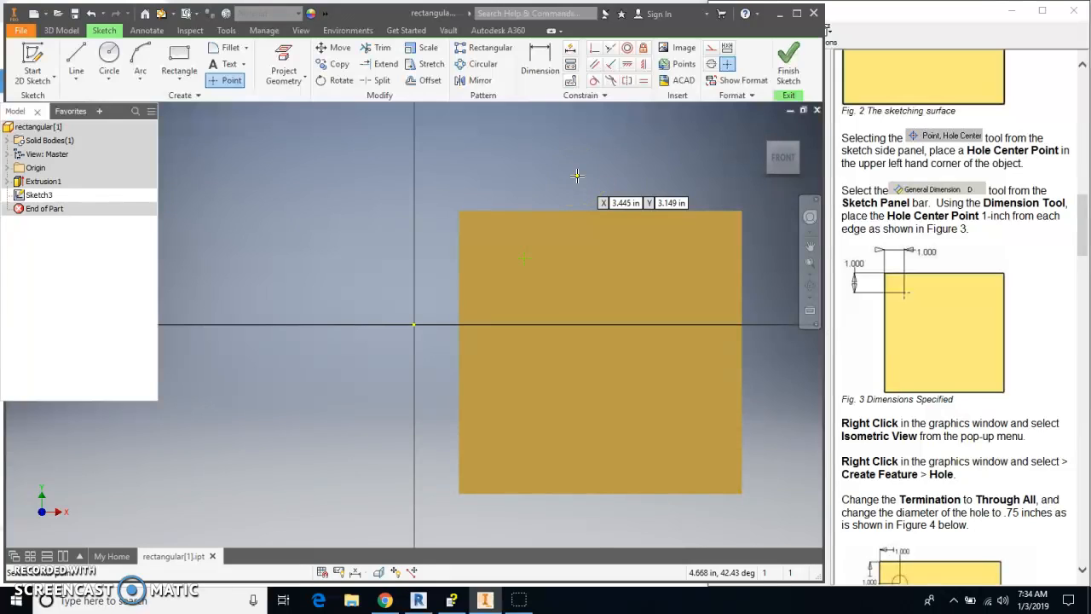
Dimension the point's horizontal distance from the plate's left edge and set it to 1 in
click(540, 63)
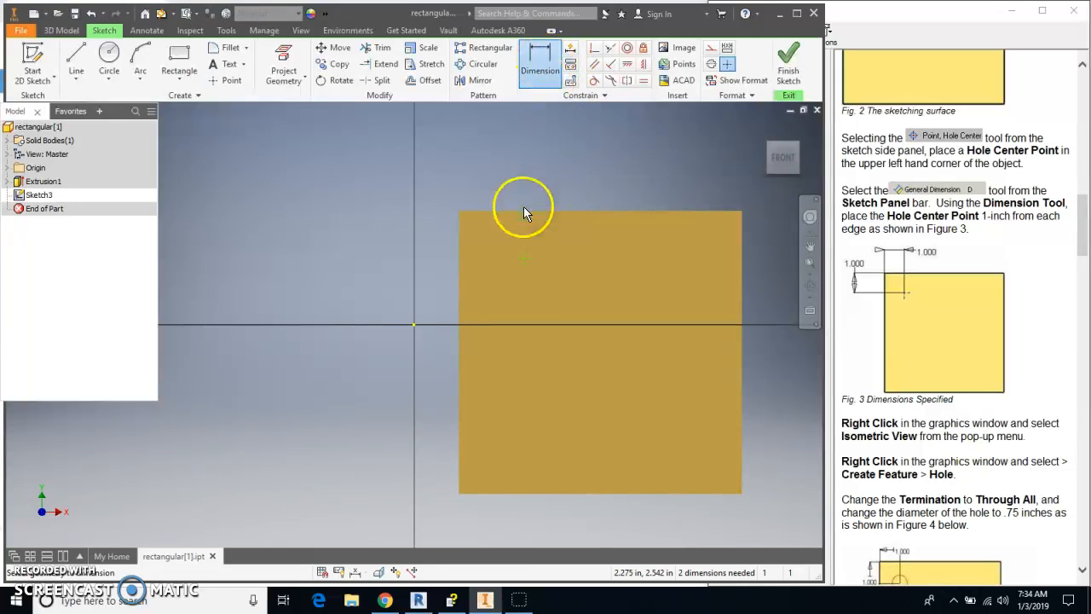
click(525, 264)
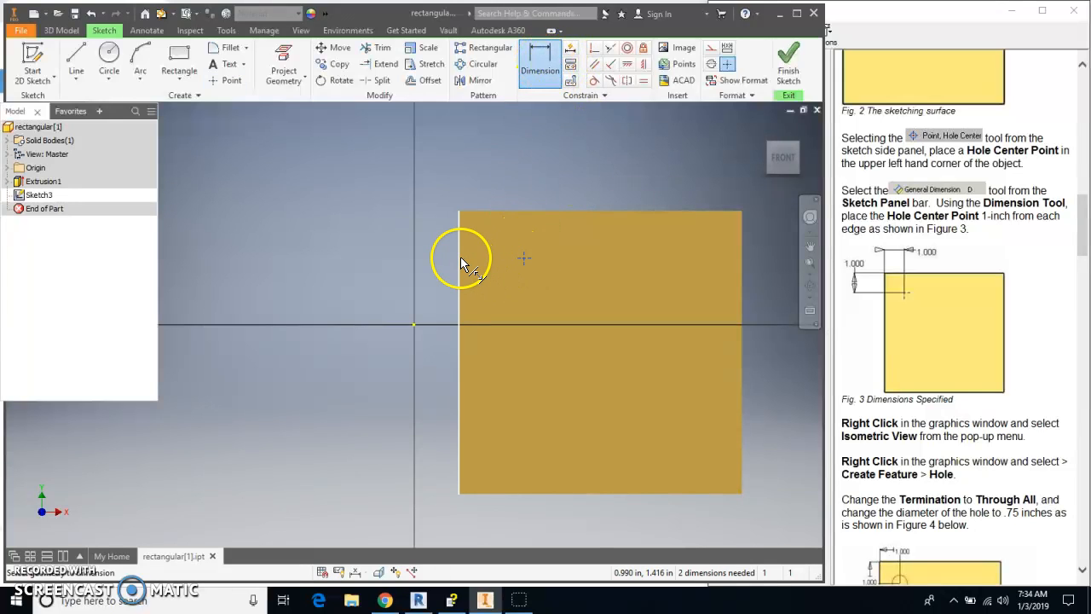
click(460, 258)
click(501, 164)
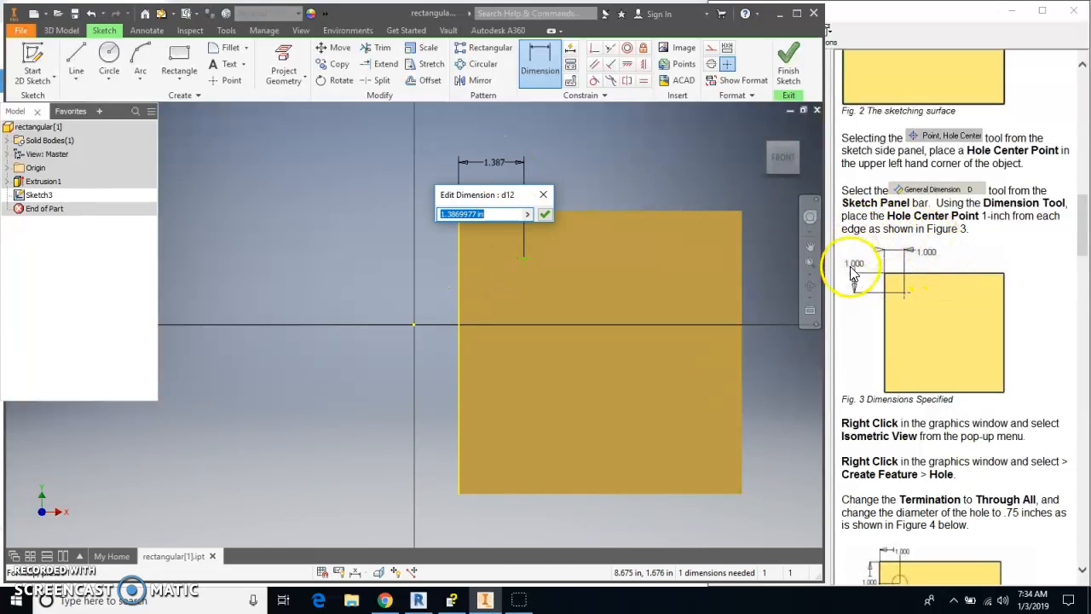
text(1)
click(542, 221)
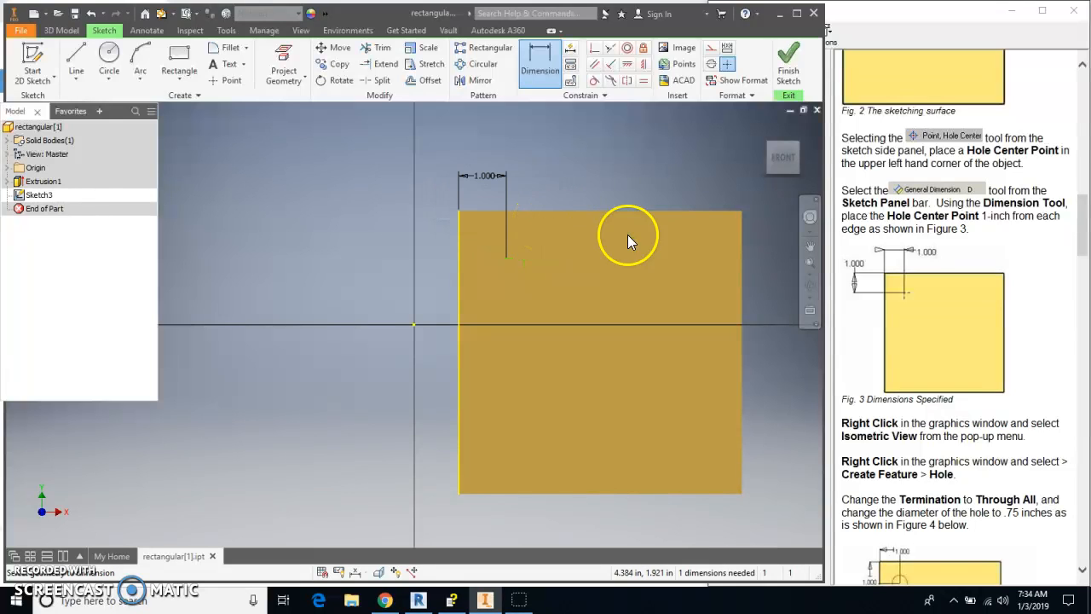
Dimension the point's vertical distance from the plate's top edge and set it to 1 in
click(507, 265)
click(491, 210)
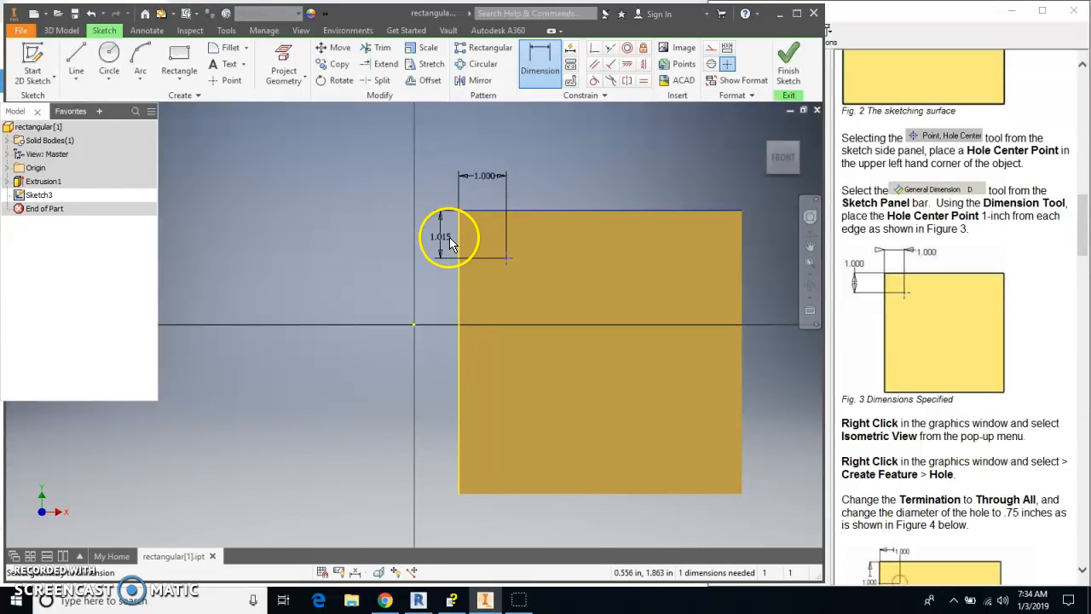
click(420, 237)
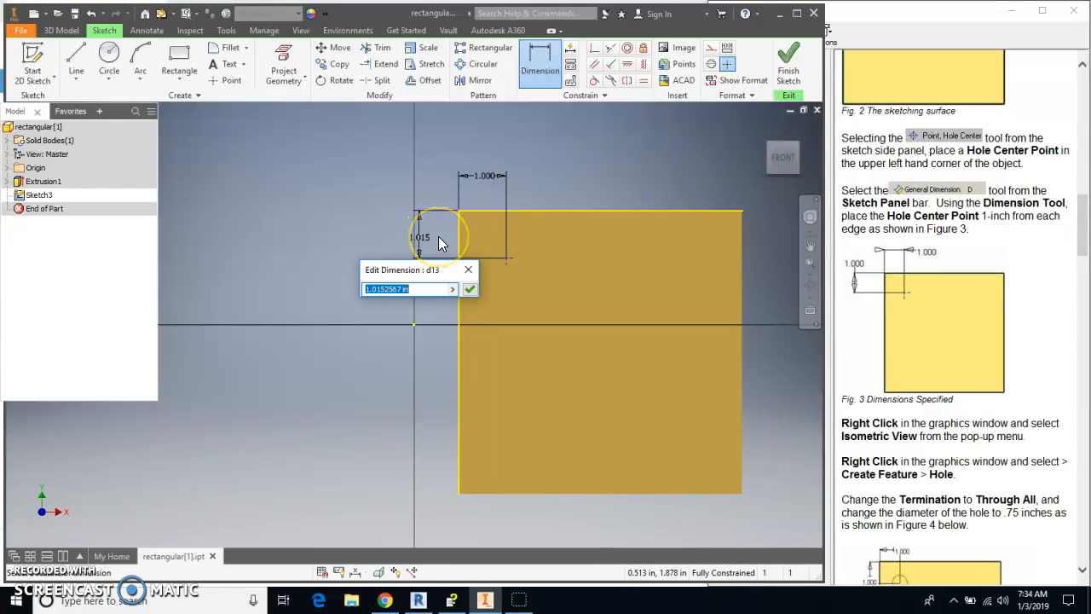
text(1)
key(Return)
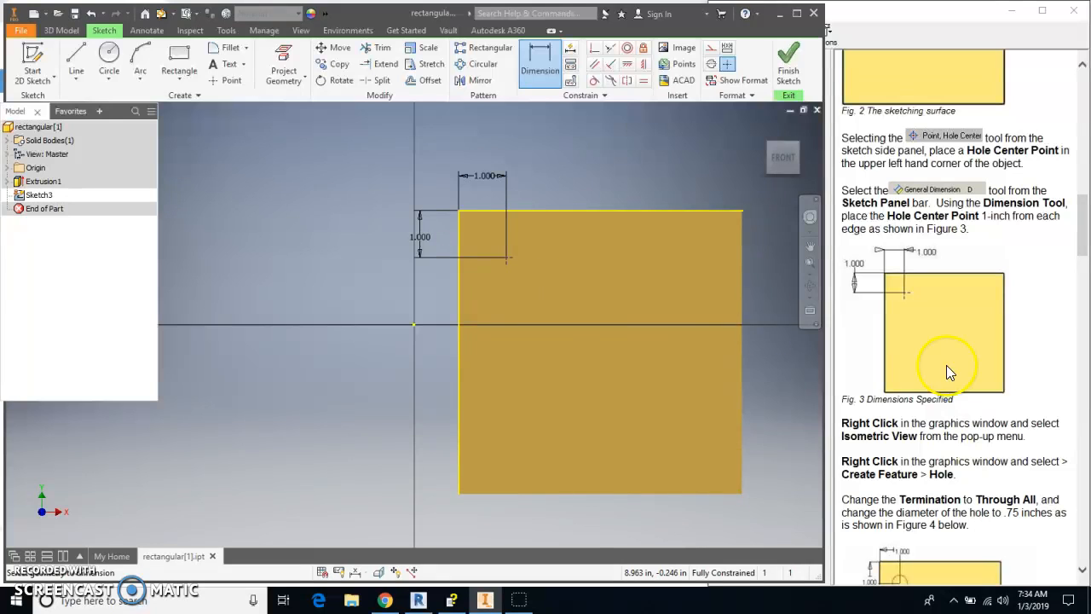
Finish the hole-center sketch and return to the isometric view of the plate
click(992, 435)
scroll(993, 432, down, 4)
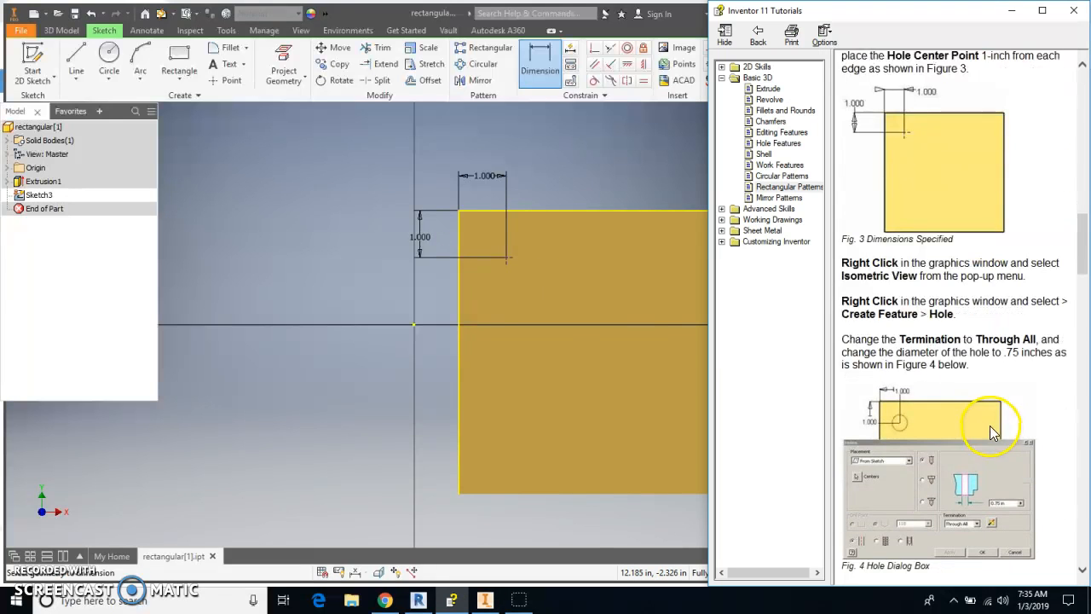
click(621, 146)
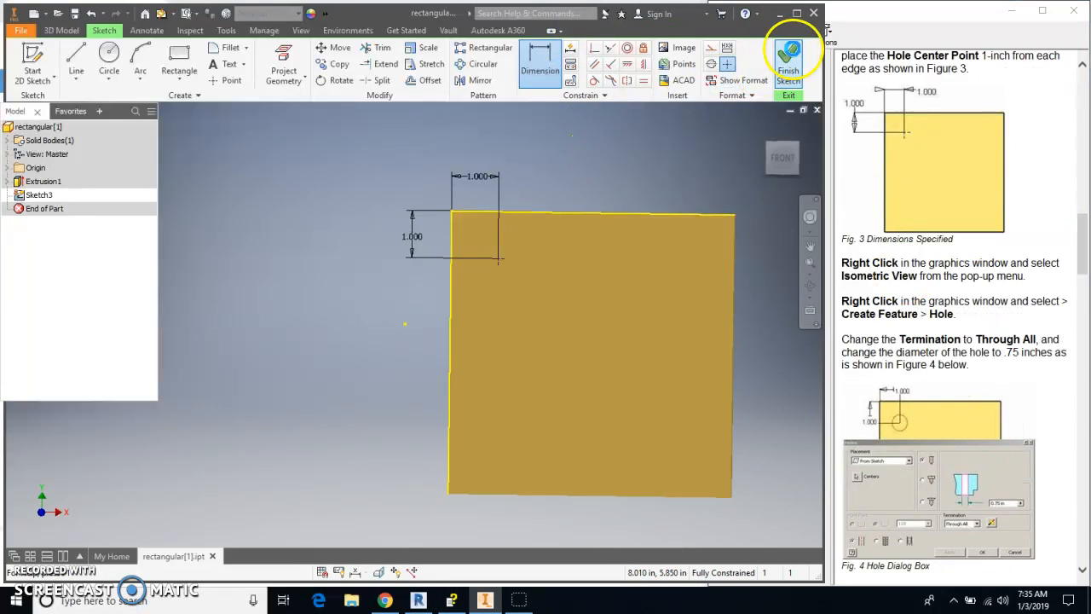
click(788, 52)
Create a simple .75 in diameter hole at the sketched center point with Through All termination
click(920, 275)
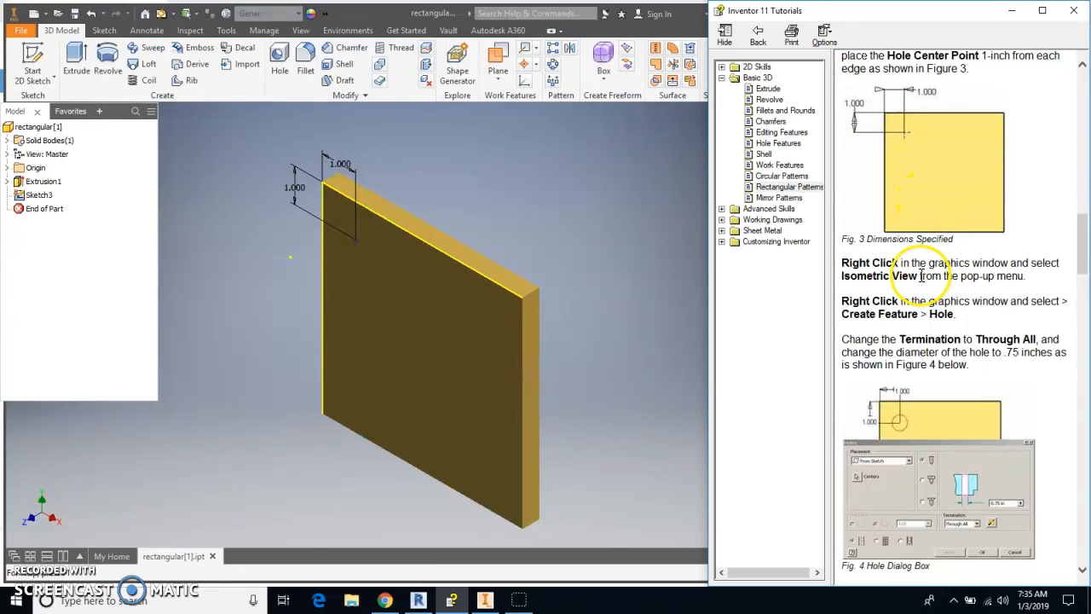
scroll(921, 275, down, 3)
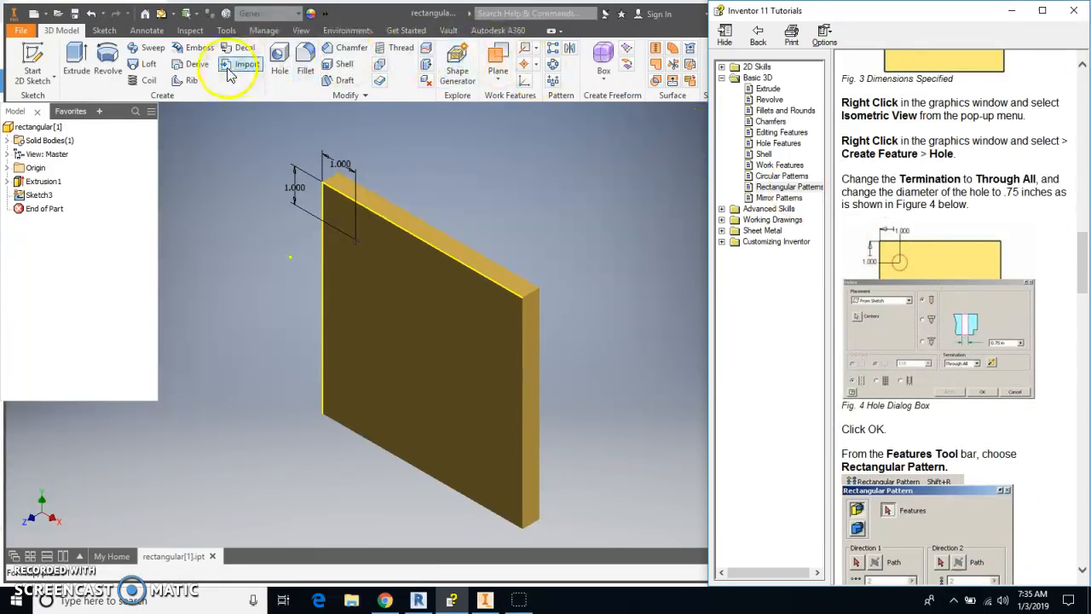
click(284, 75)
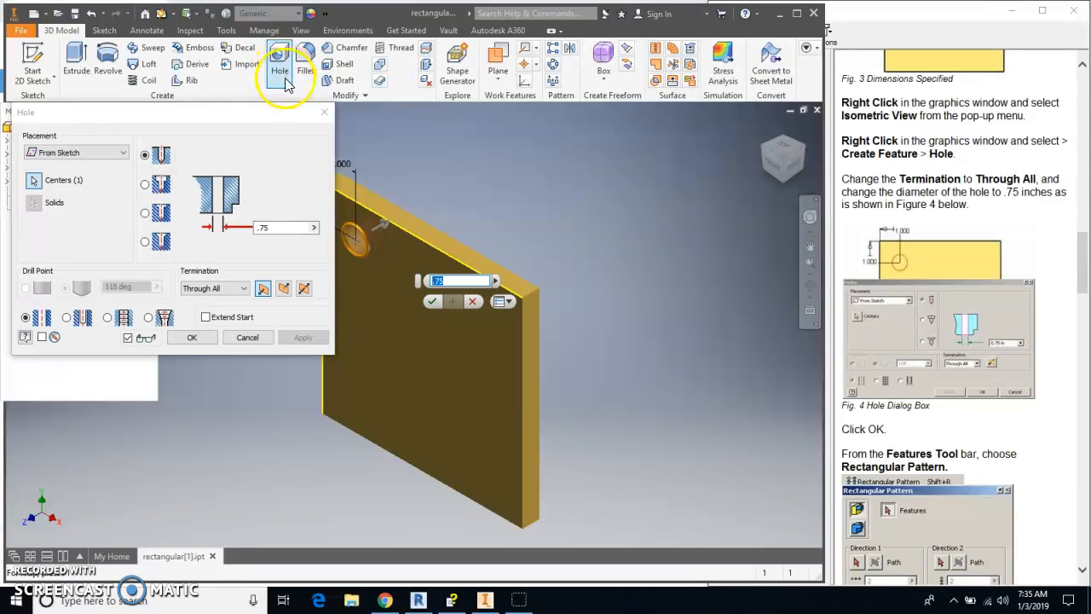
drag(233, 116, 233, 134)
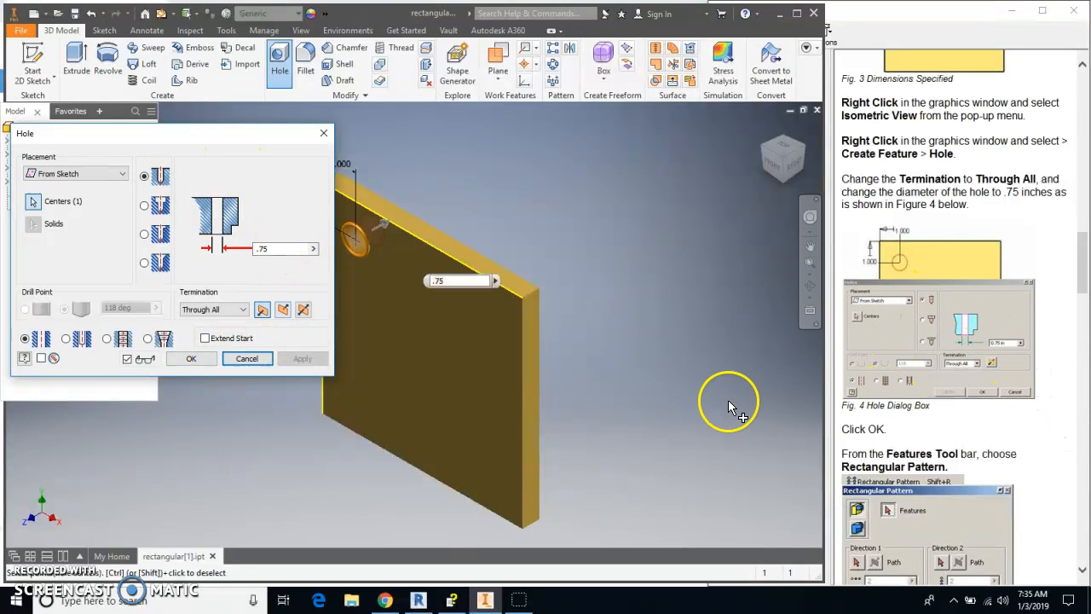
drag(246, 131, 228, 112)
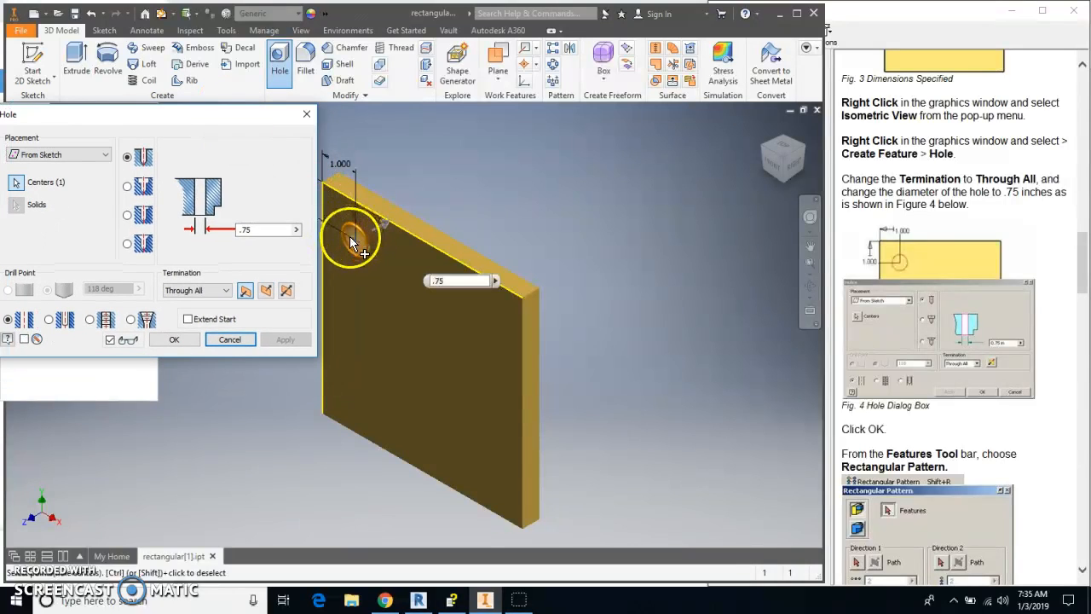
drag(149, 116, 166, 115)
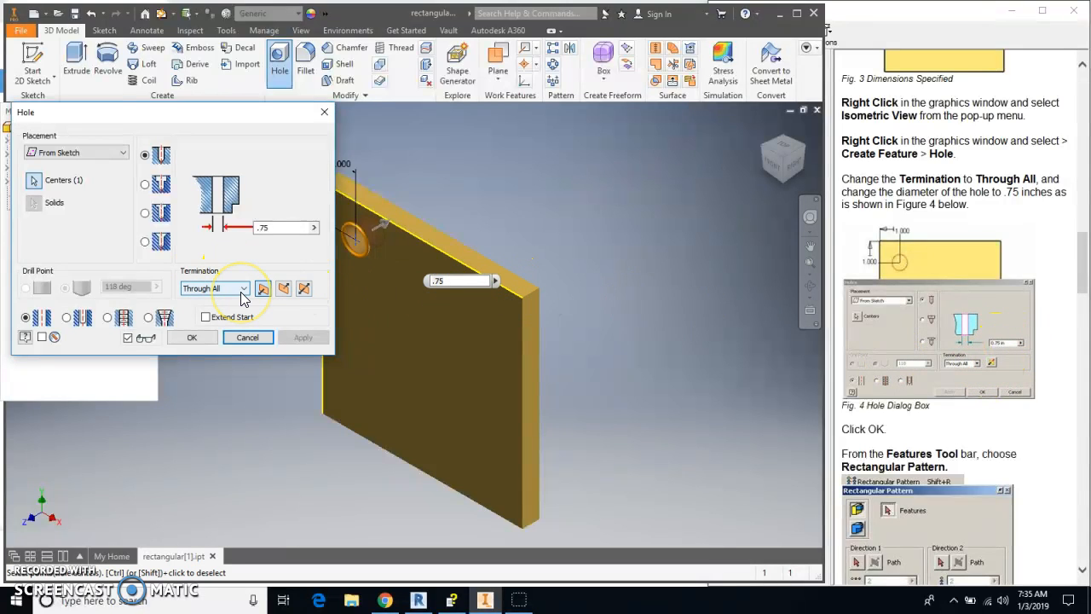
click(349, 244)
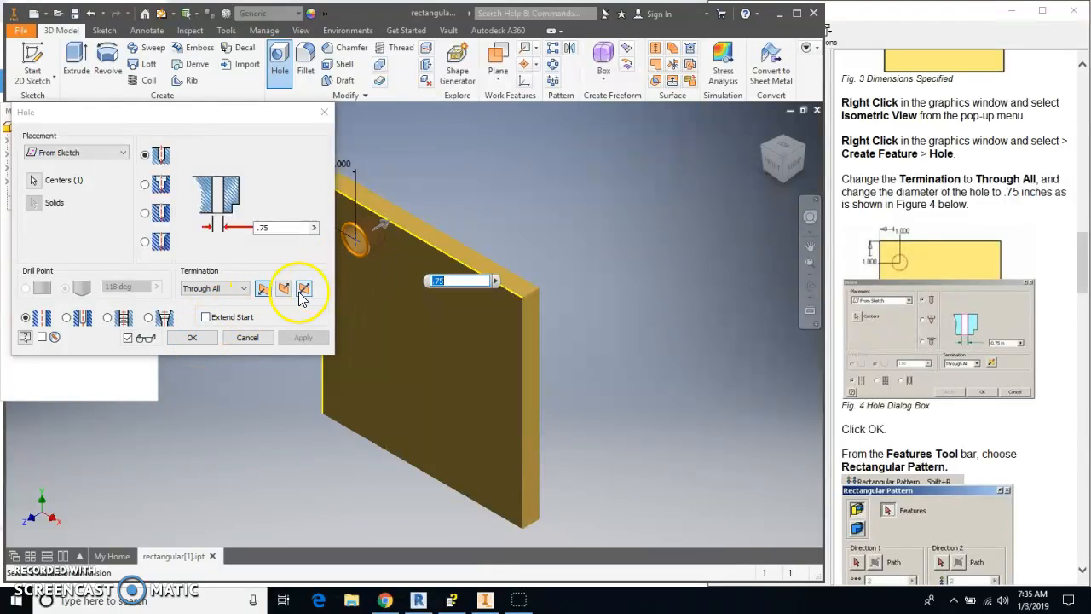
click(194, 337)
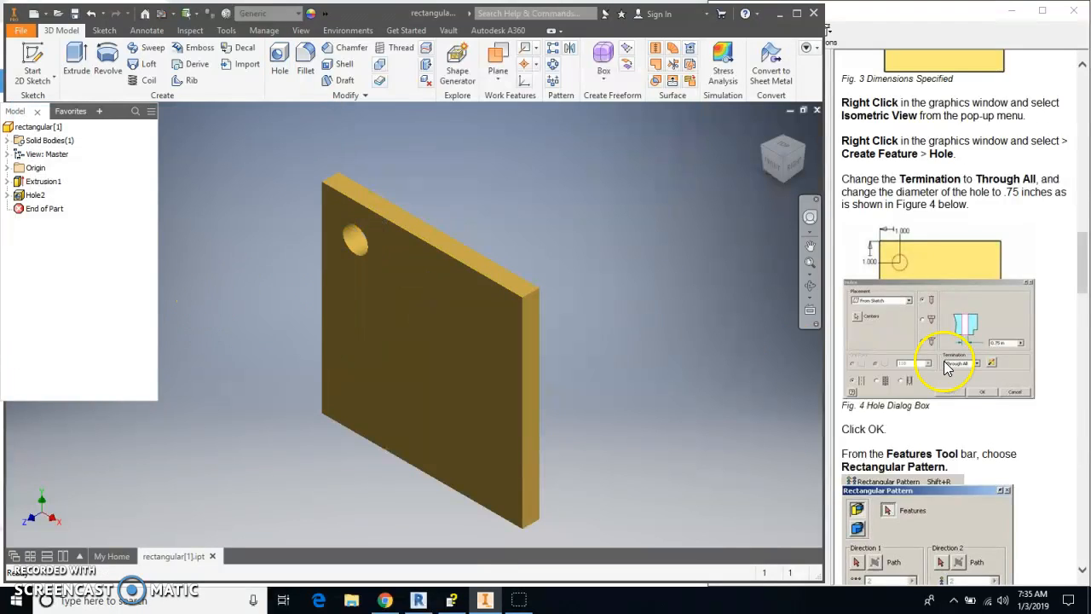
Start a Rectangular Pattern and select the plate's hole as the feature to pattern
click(1054, 358)
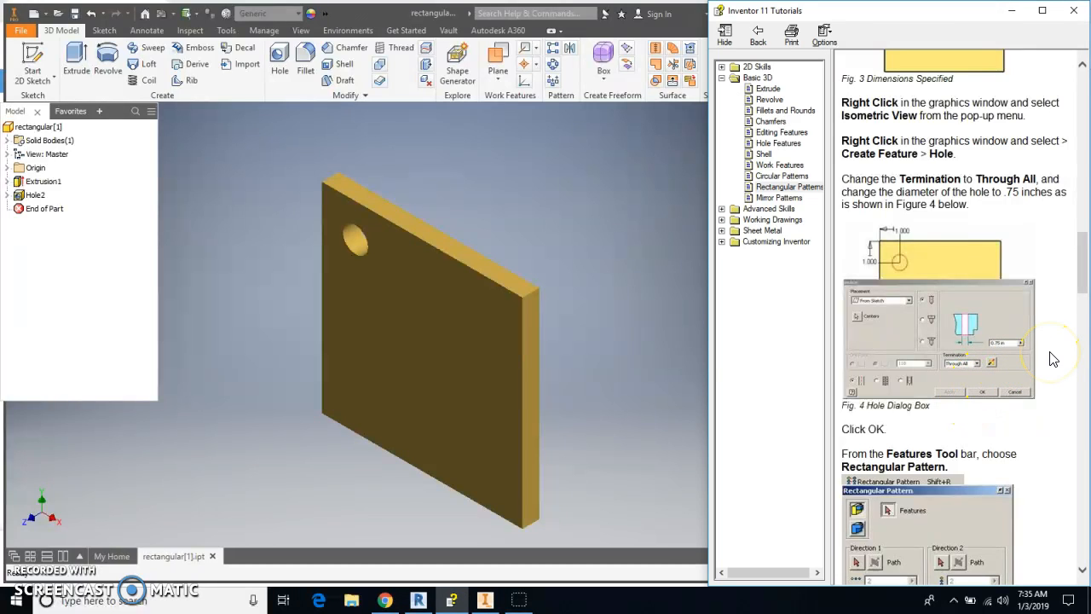
scroll(1054, 358, down, 5)
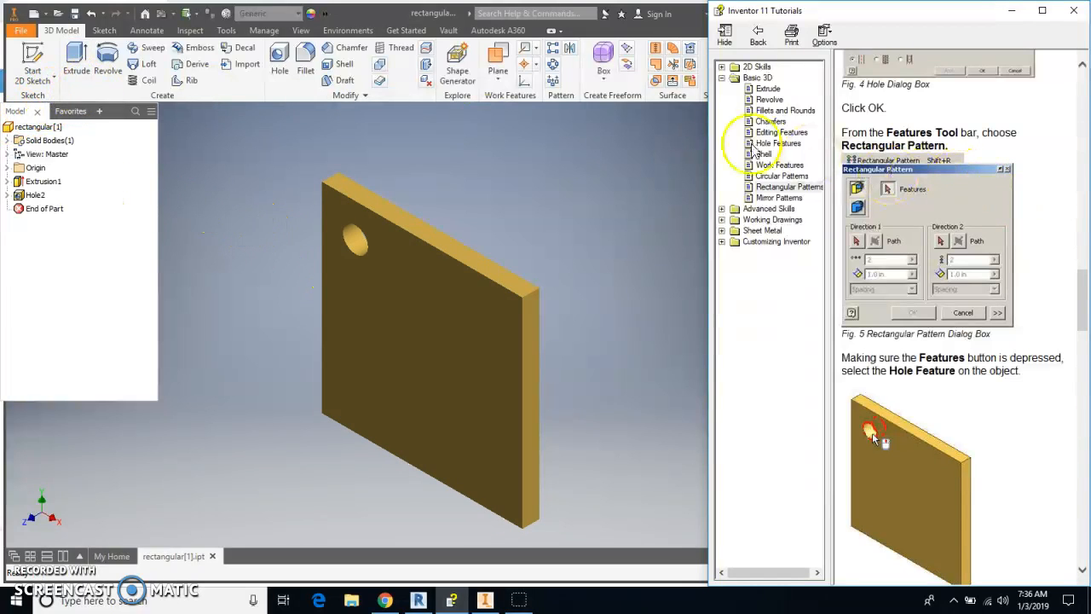
click(555, 53)
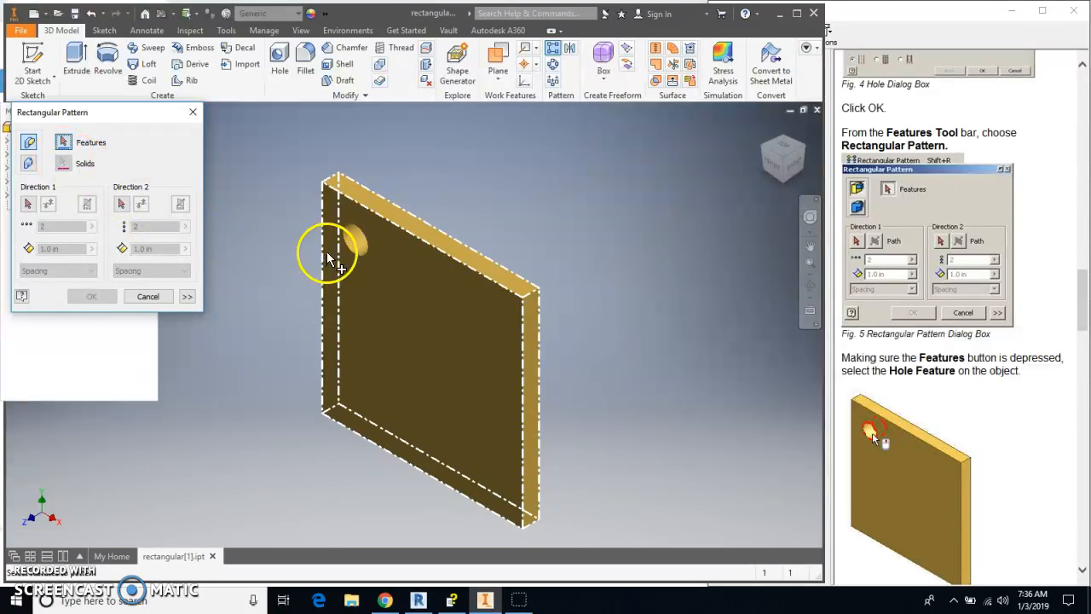
click(353, 245)
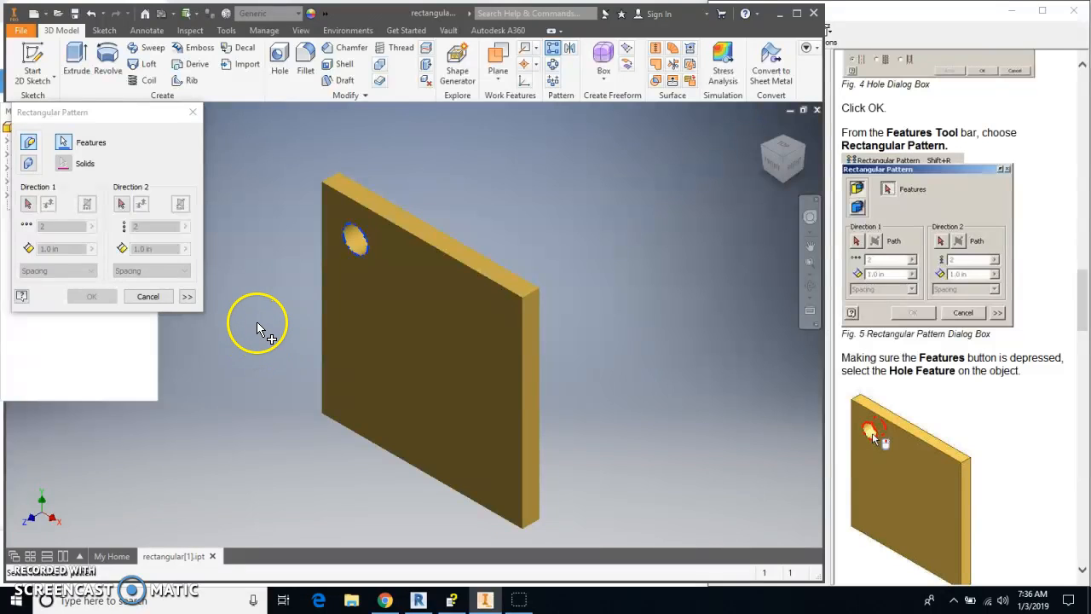
Set the plate's top front edge as pattern Direction 1 and flip it to run from the hole's corner across the plate
click(1054, 365)
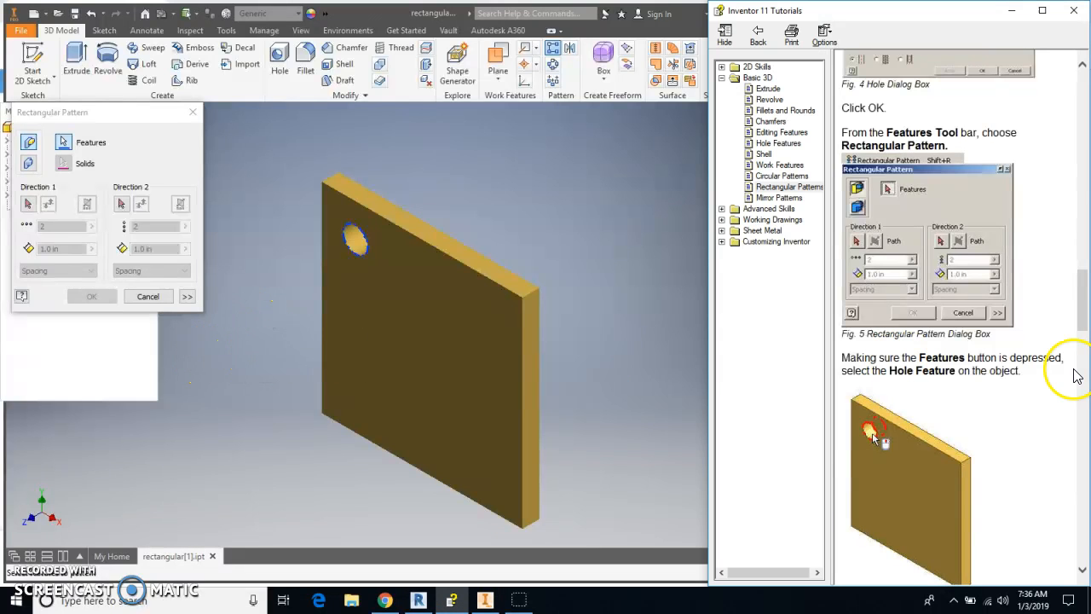
scroll(1051, 365, down, 5)
scroll(1051, 364, down, 1)
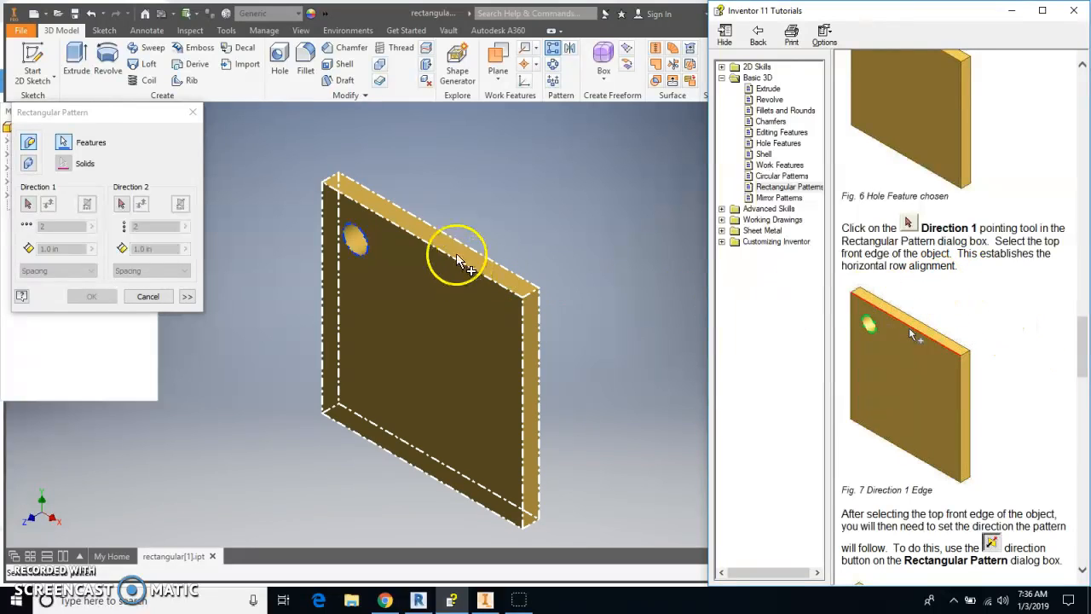
click(27, 205)
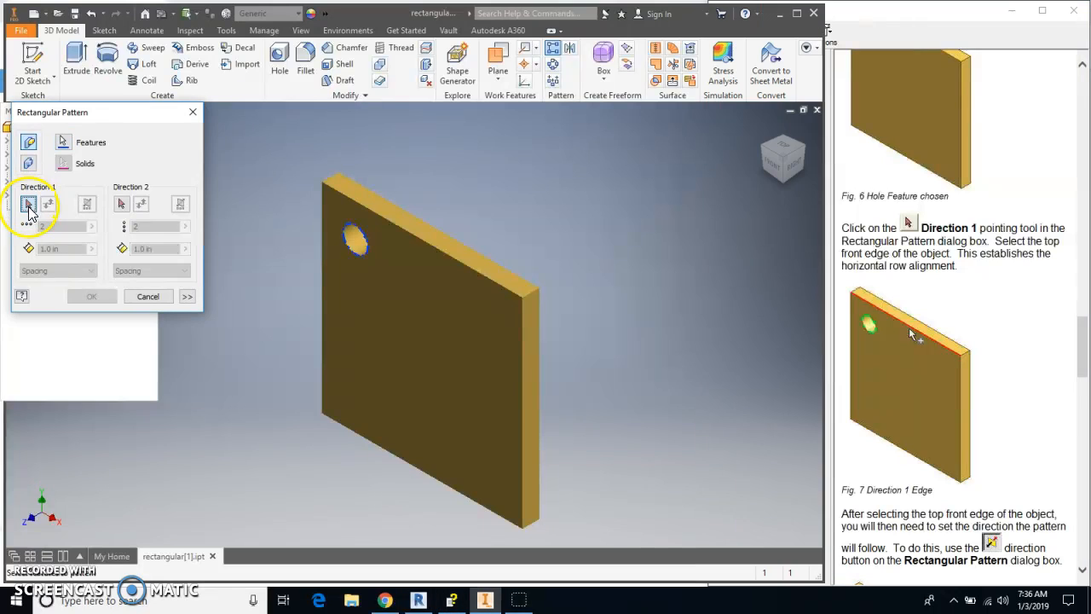
click(420, 239)
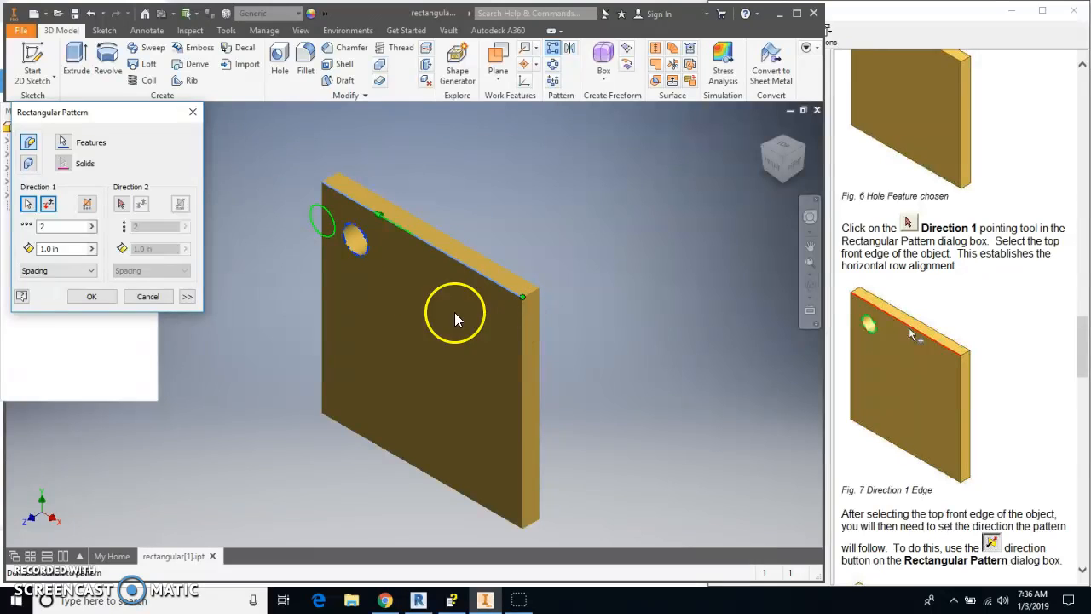
click(50, 202)
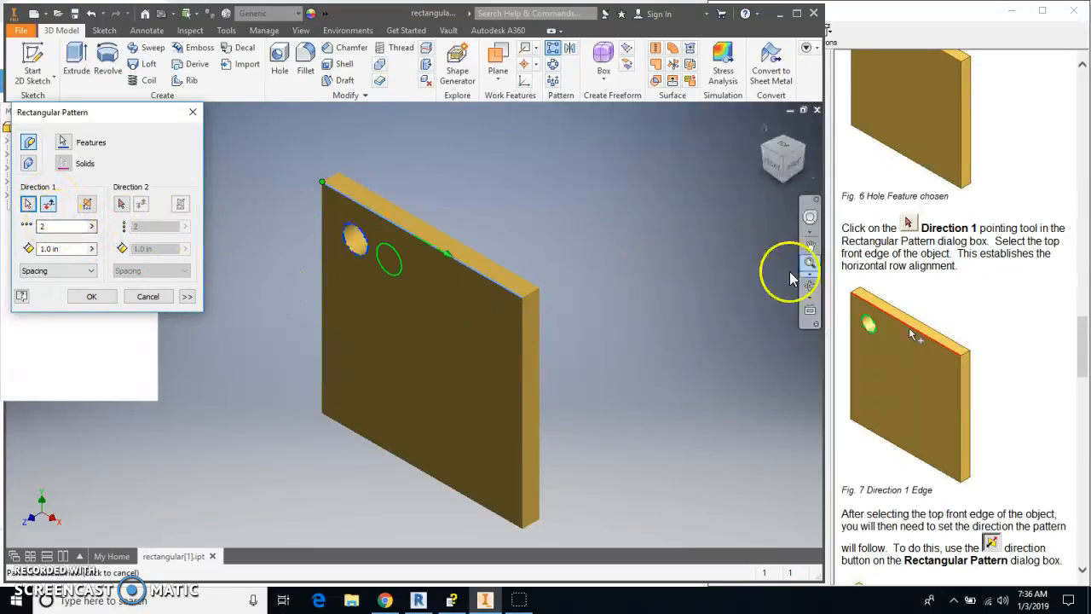
Set the Direction 1 count to 3 and its spacing to 2 in, following the tutorial
click(961, 282)
scroll(961, 282, down, 10)
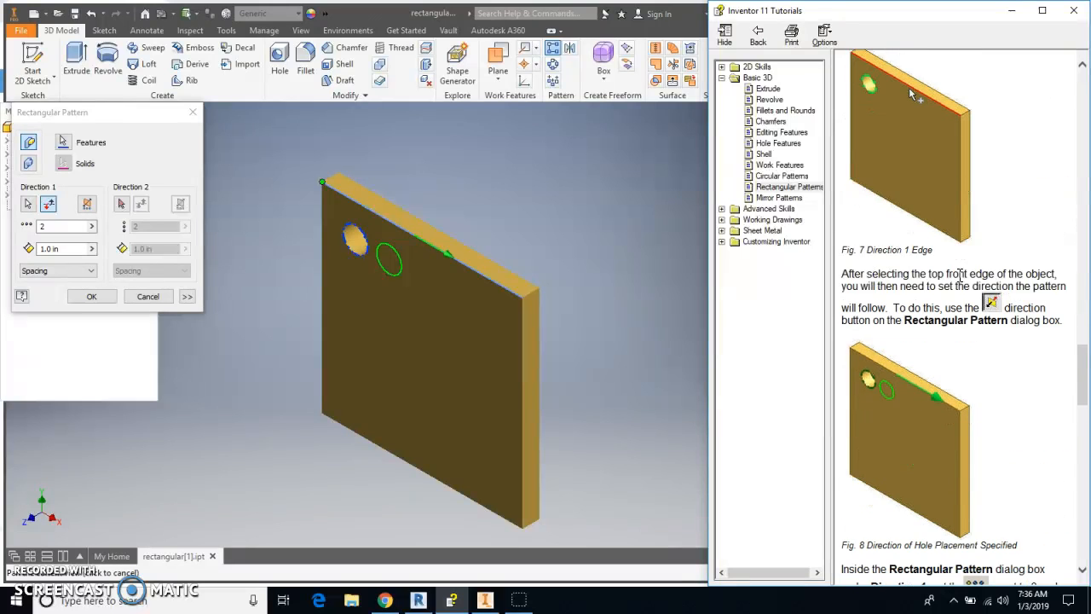
scroll(960, 282, down, 2)
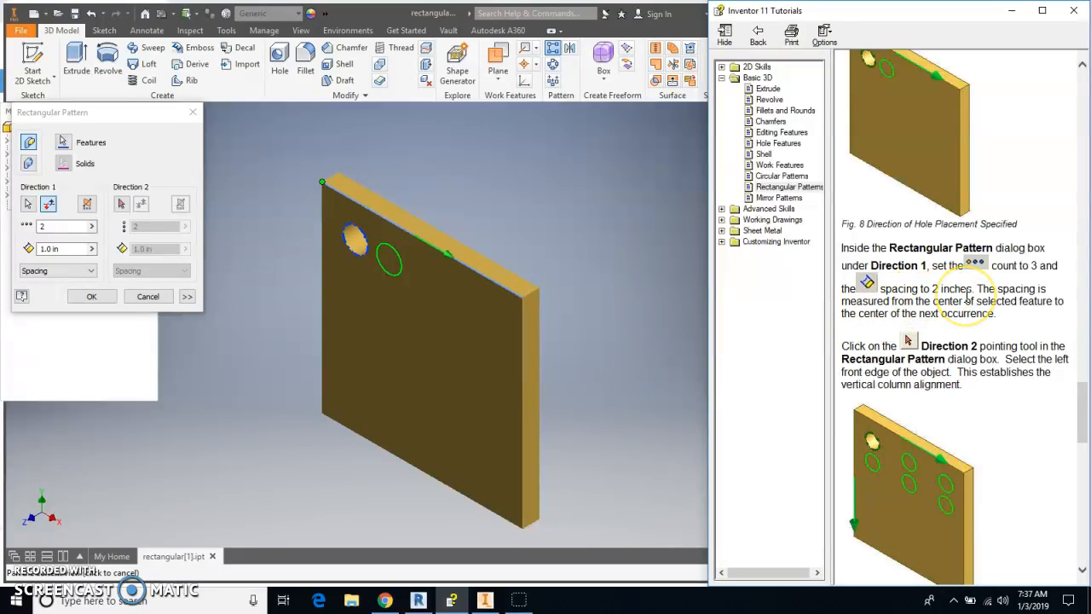
double_click(51, 226)
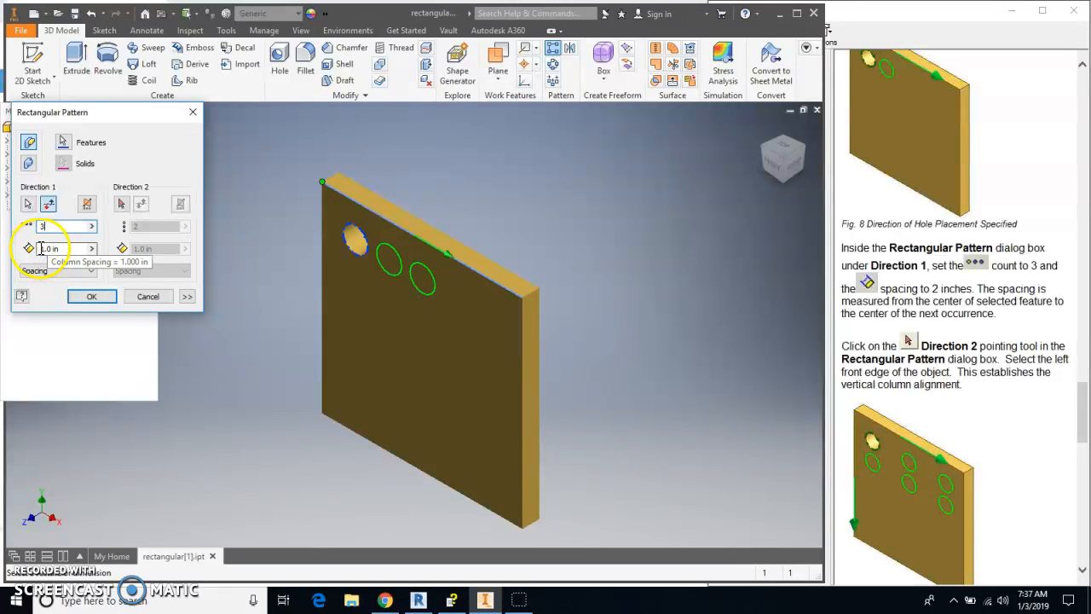
drag(45, 249, 38, 252)
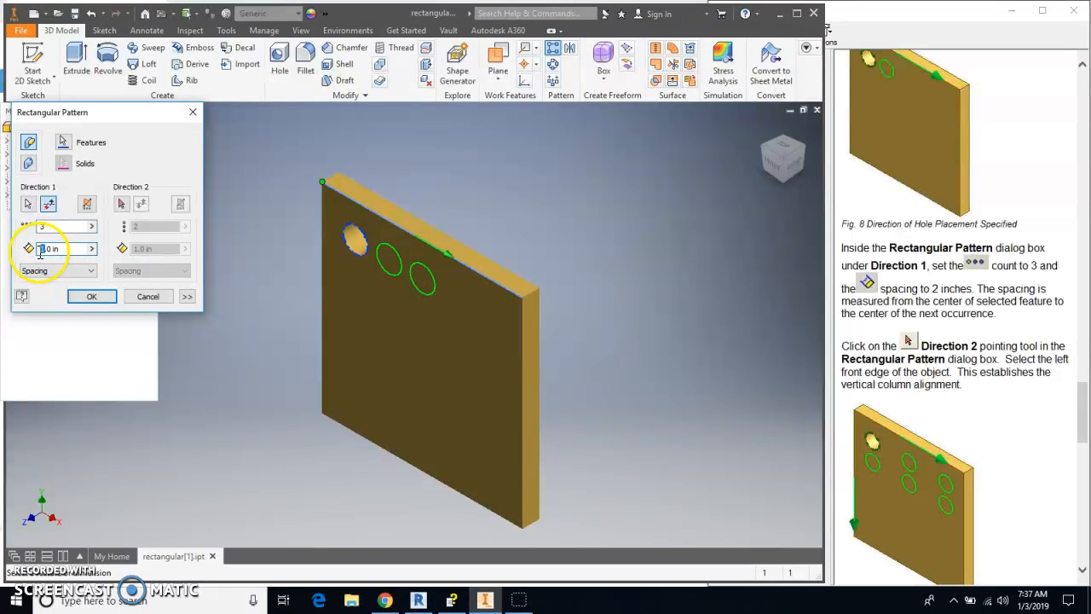
text(2)
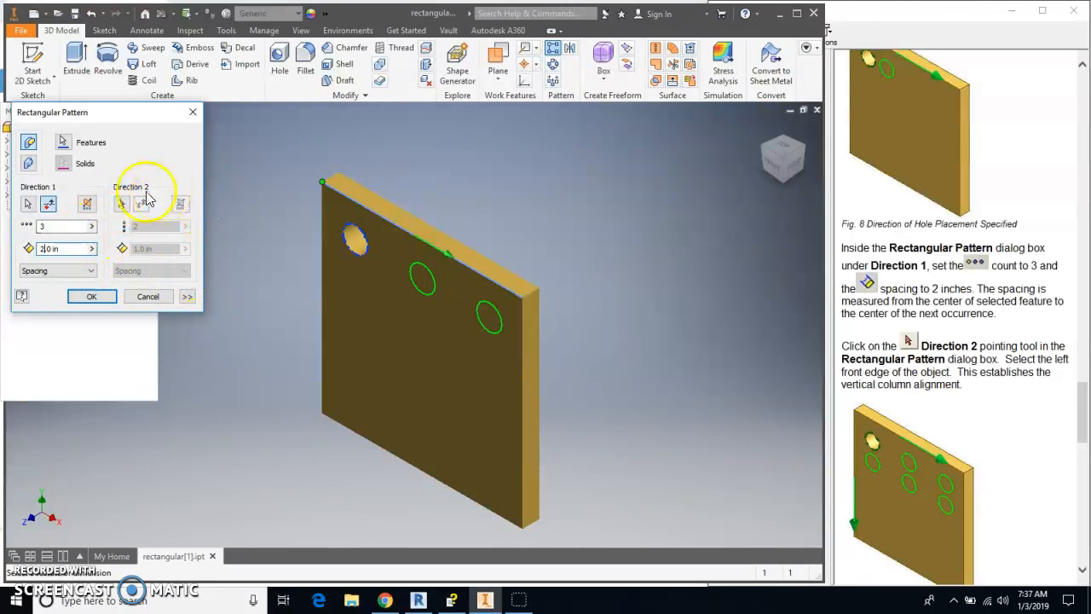
Set the plate's left front edge as pattern Direction 2 with a count of 4
click(122, 205)
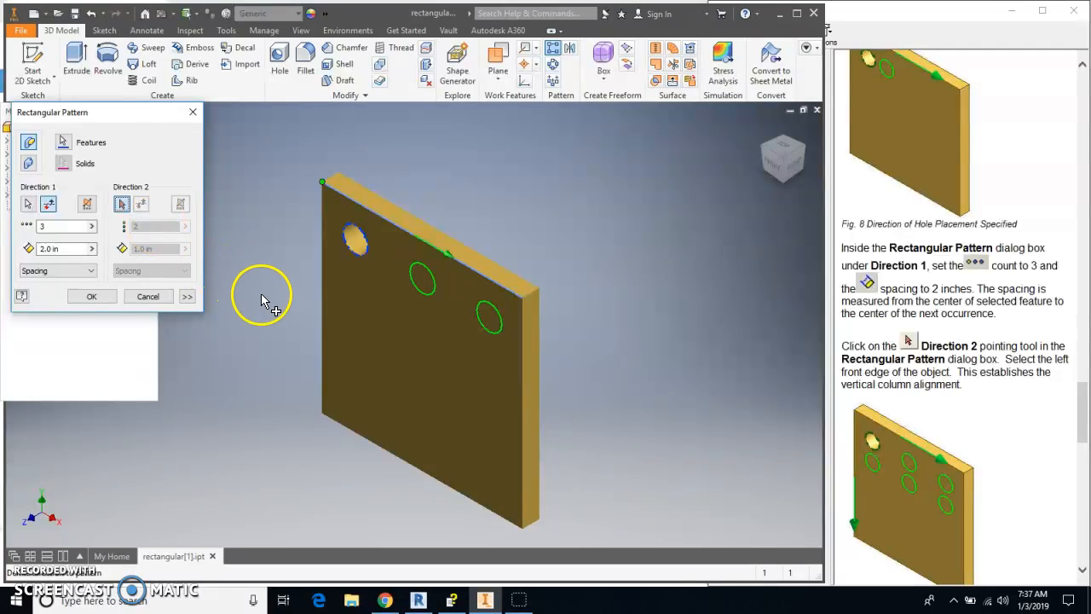
click(324, 313)
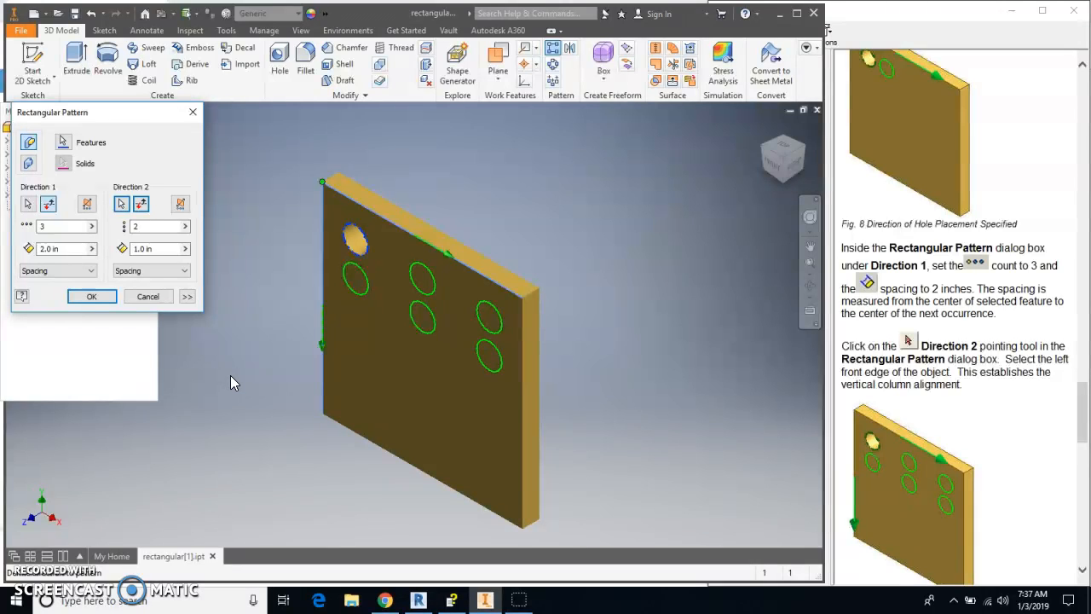
click(1014, 380)
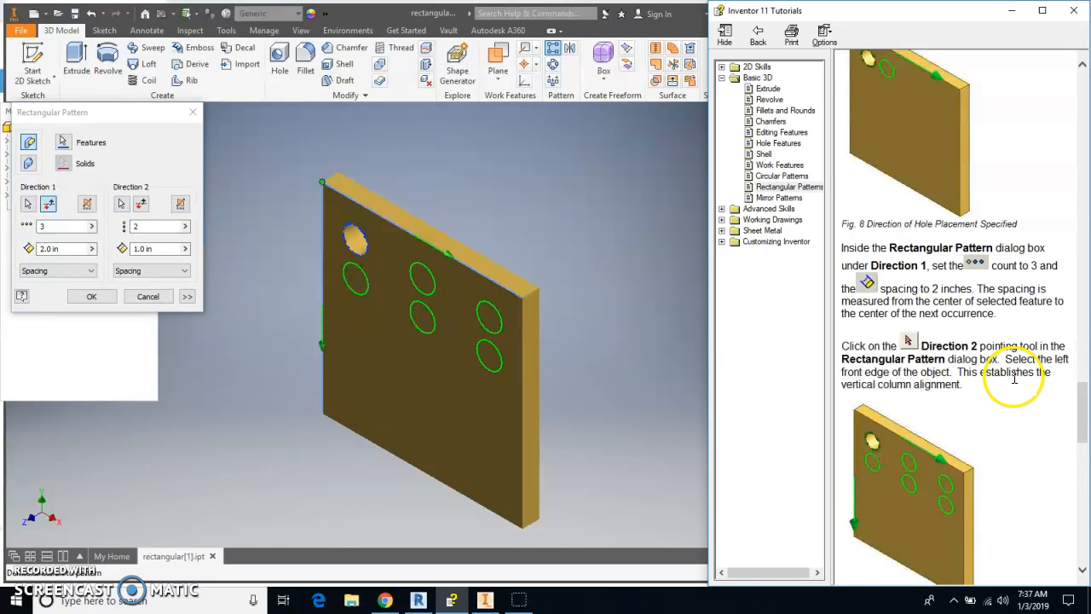
scroll(1012, 381, down, 2)
scroll(989, 324, down, 4)
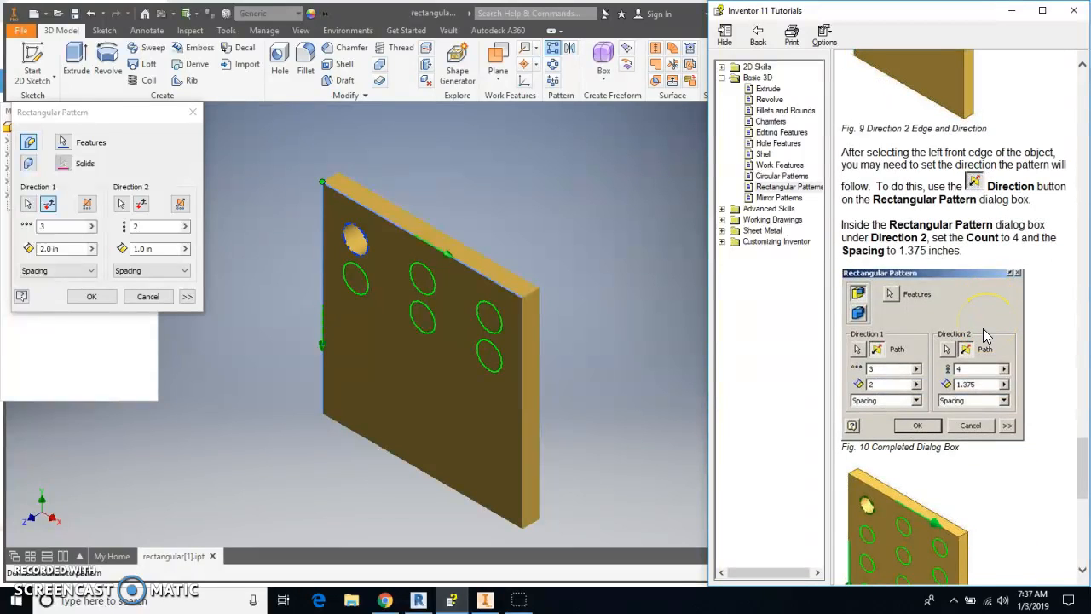
double_click(149, 228)
text(4)
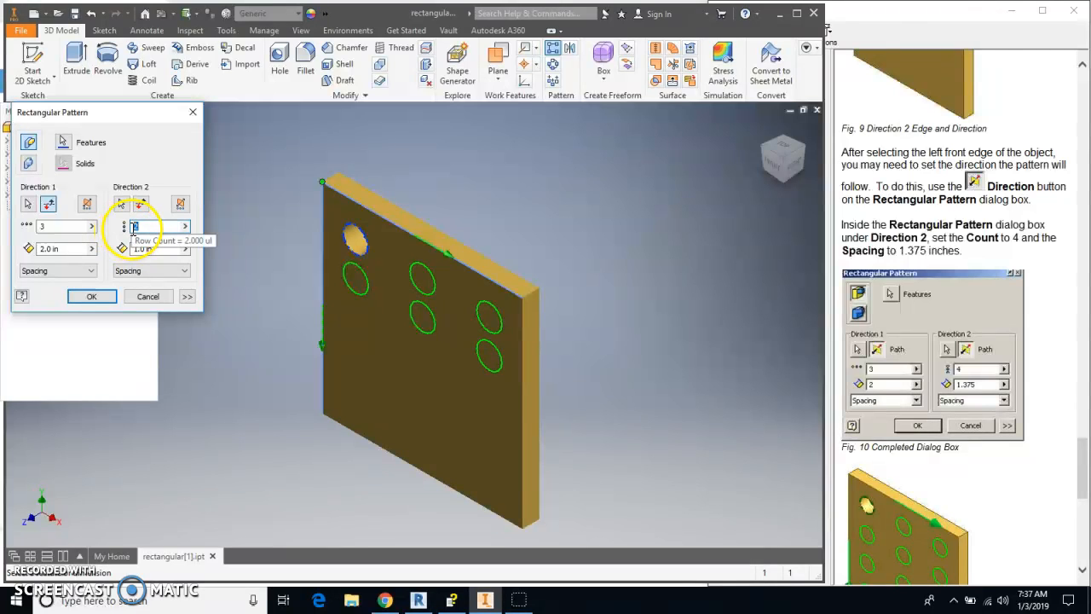
Set the Direction 2 spacing to 1.375 in and complete the rectangular hole pattern
click(1001, 354)
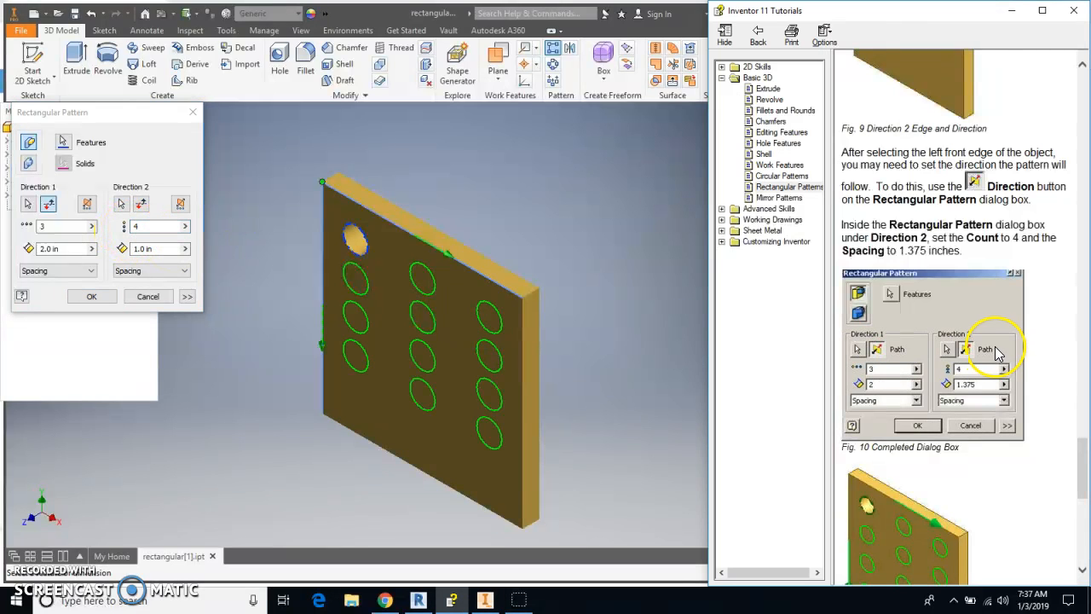
scroll(999, 354, down, 2)
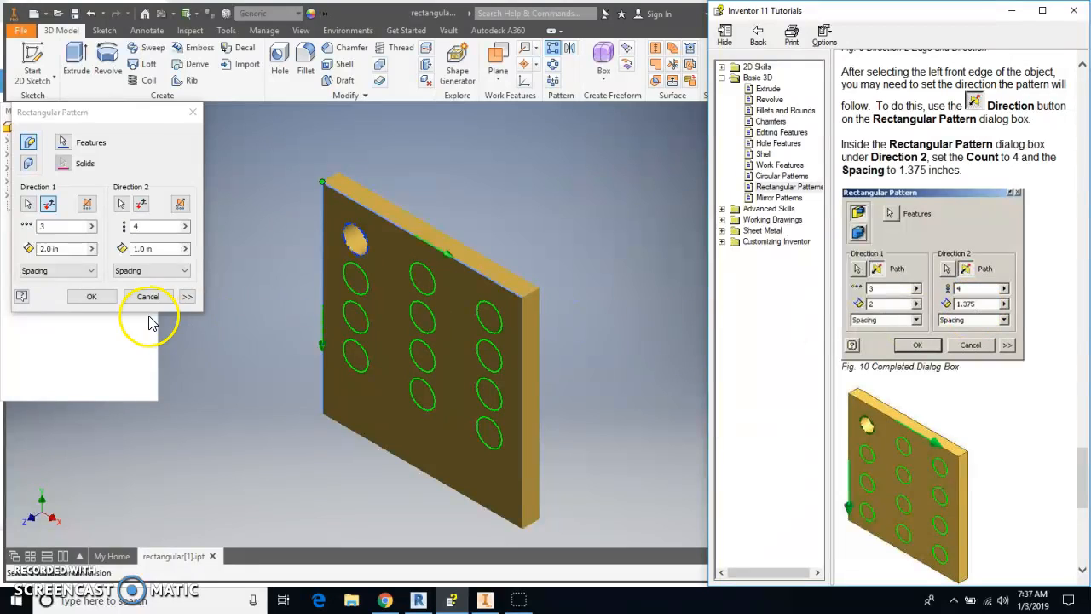
click(144, 248)
text(1.375)
click(104, 297)
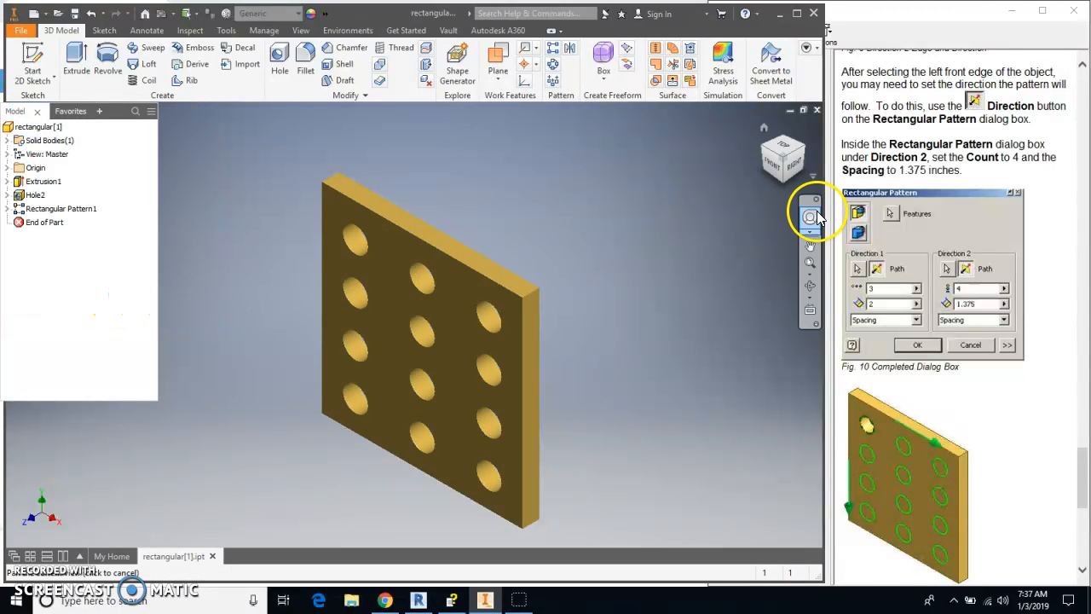
Save the patterned plate under the file name rectangular[1] in the personal home directory on drive H
click(1061, 273)
scroll(1061, 277, down, 5)
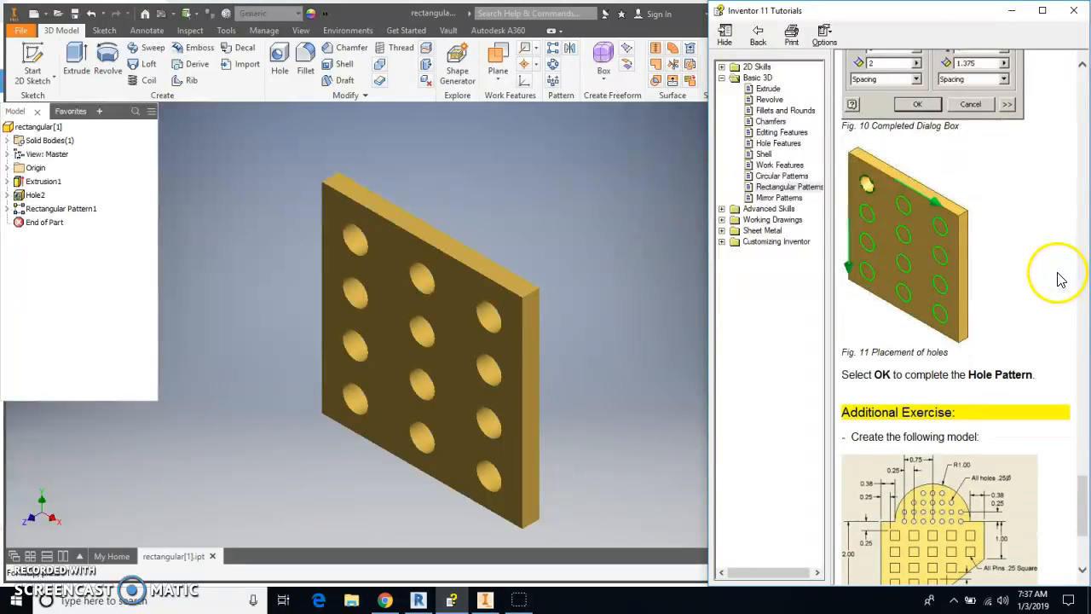
click(406, 271)
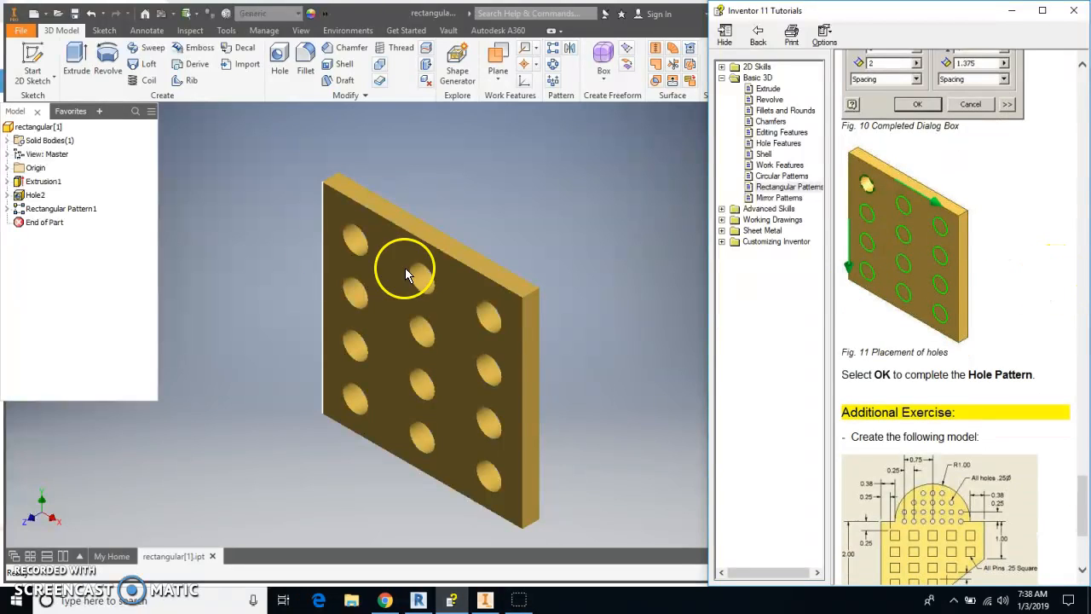
click(21, 30)
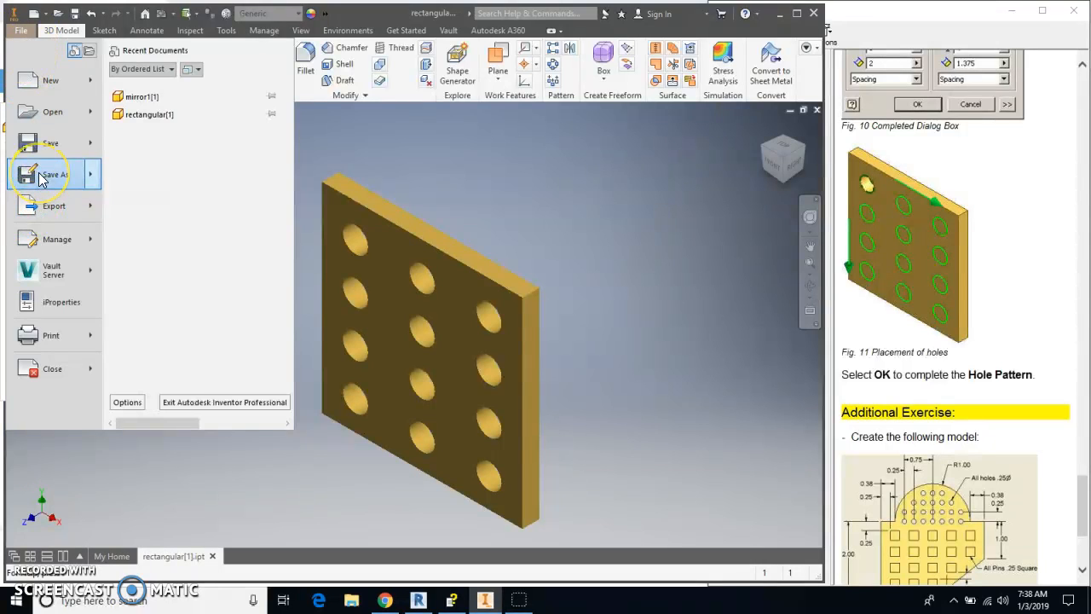
click(40, 176)
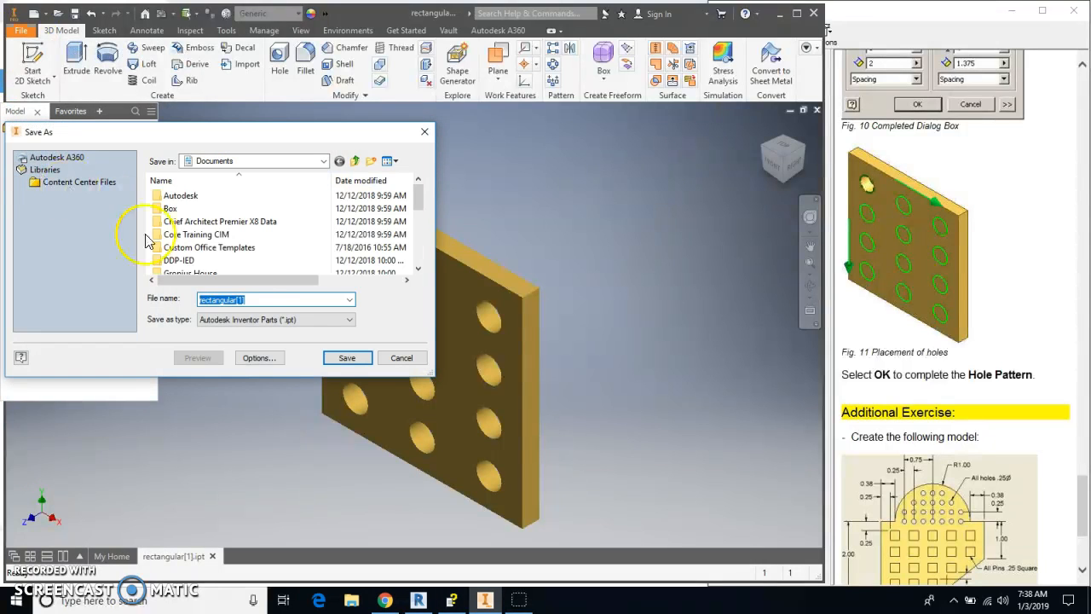
click(320, 162)
click(215, 207)
click(324, 162)
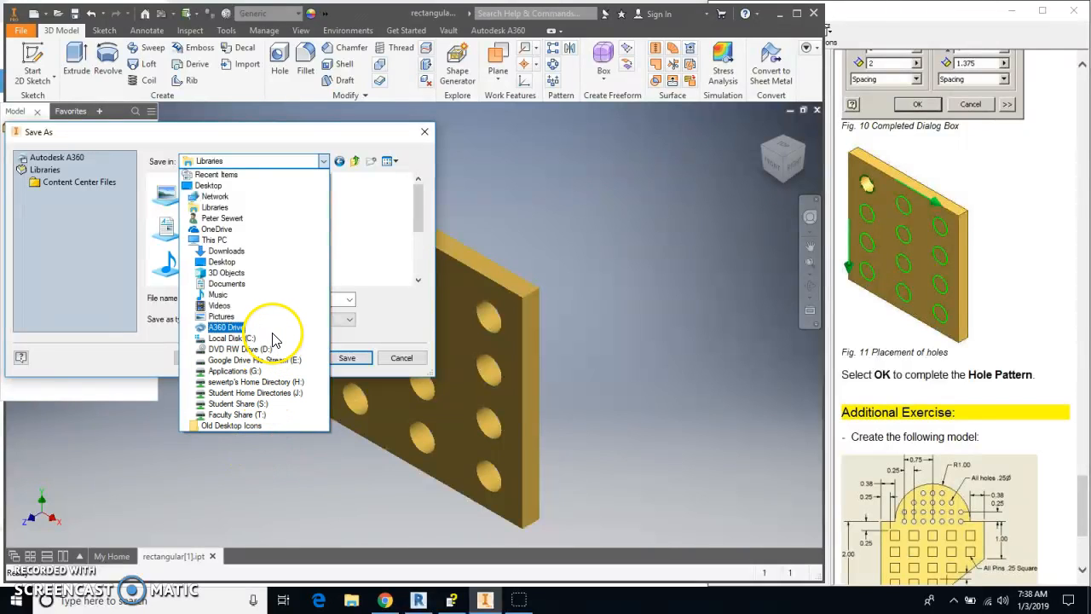
click(266, 387)
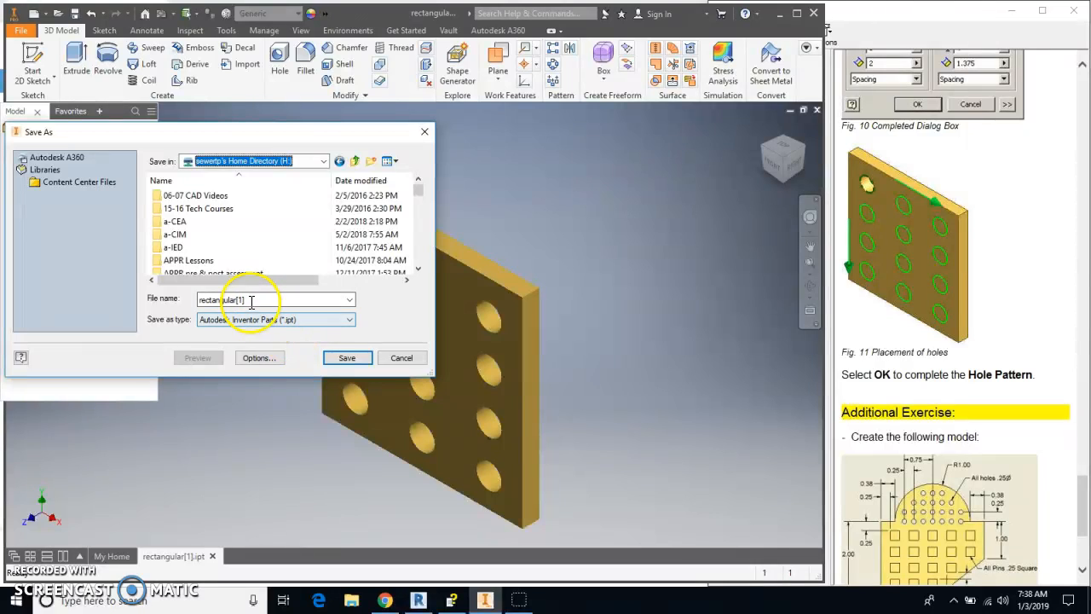
click(344, 365)
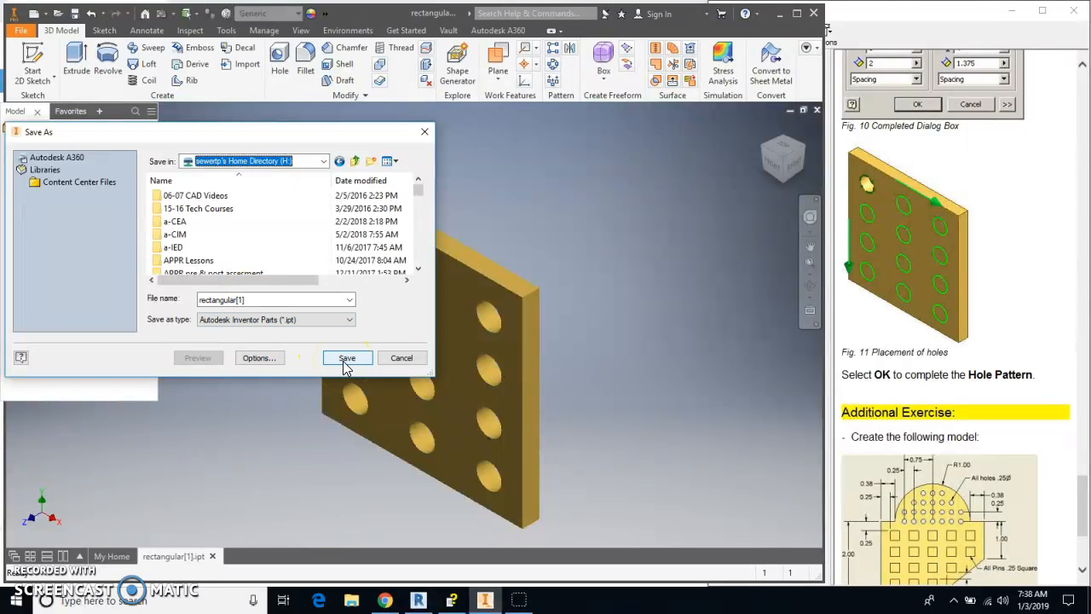
click(346, 364)
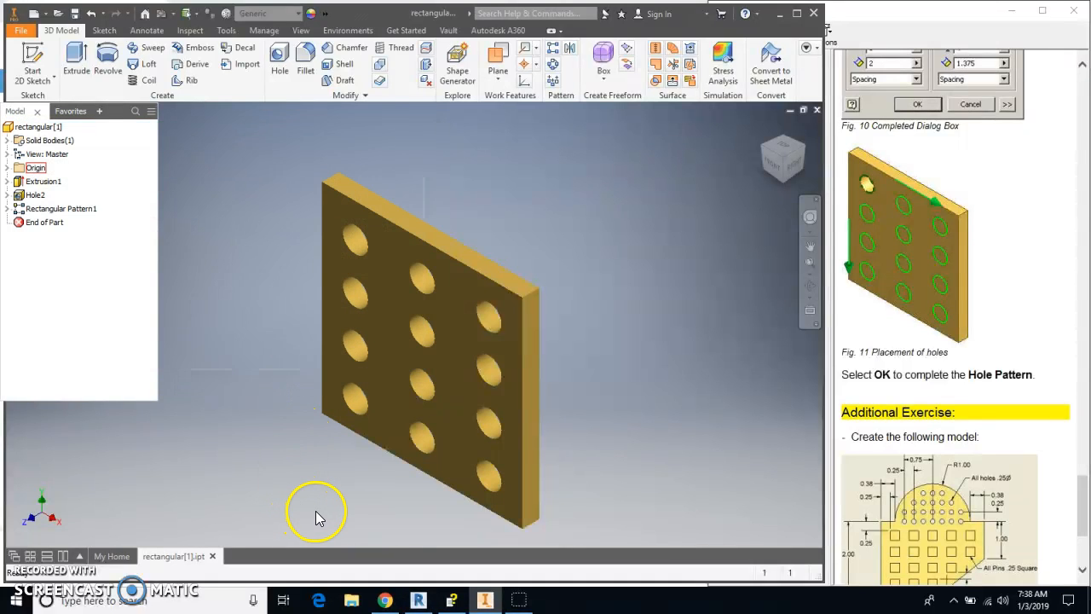